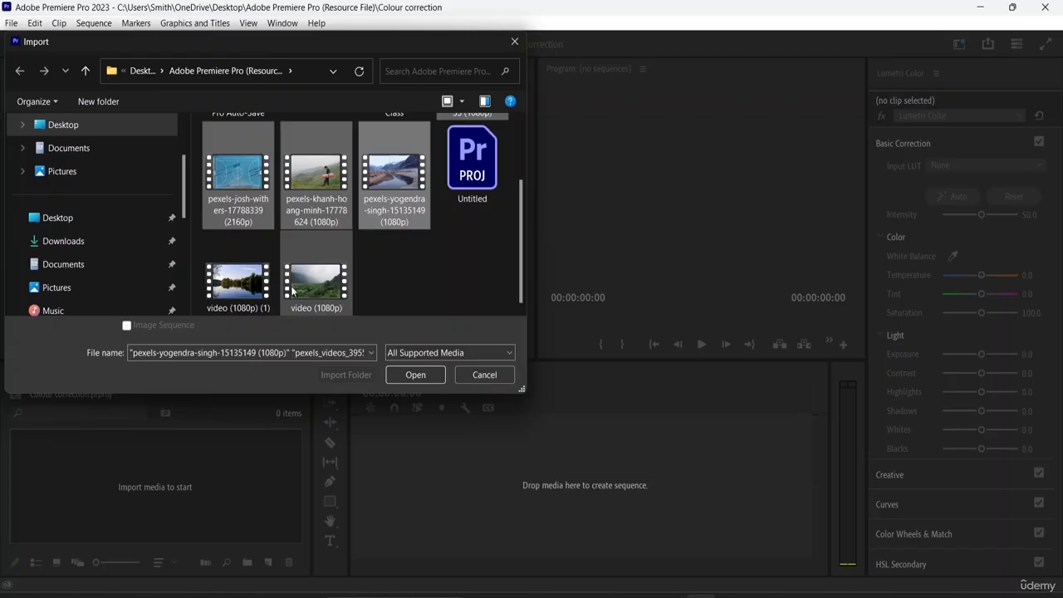
Import the five selected video clips, including video (1080p), into the Colour correction project
ctrl+click(296, 288)
click(403, 375)
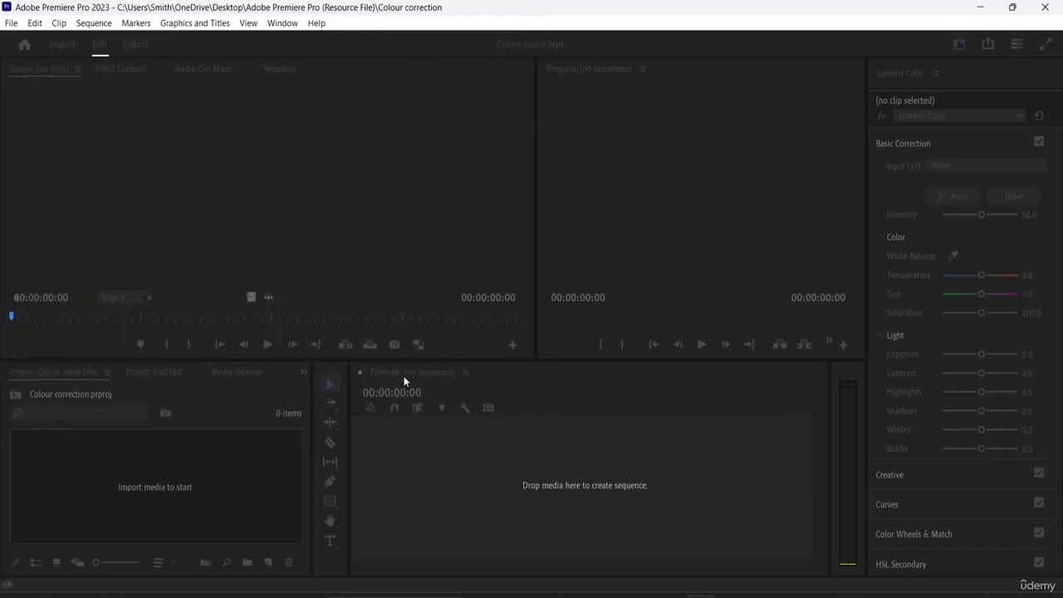
scroll(232, 494, up, 1)
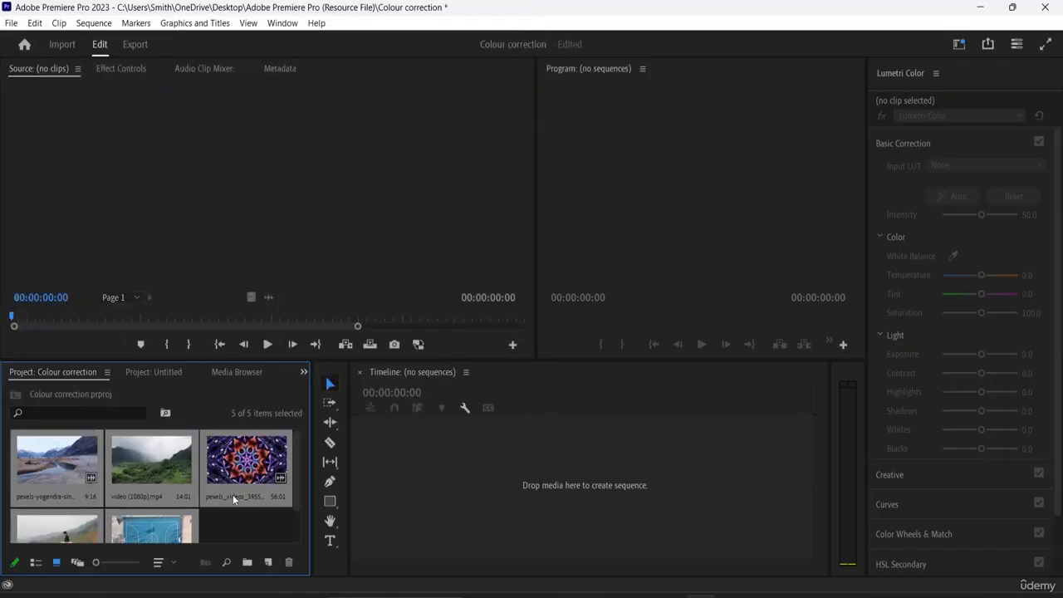
scroll(199, 459, down, 1)
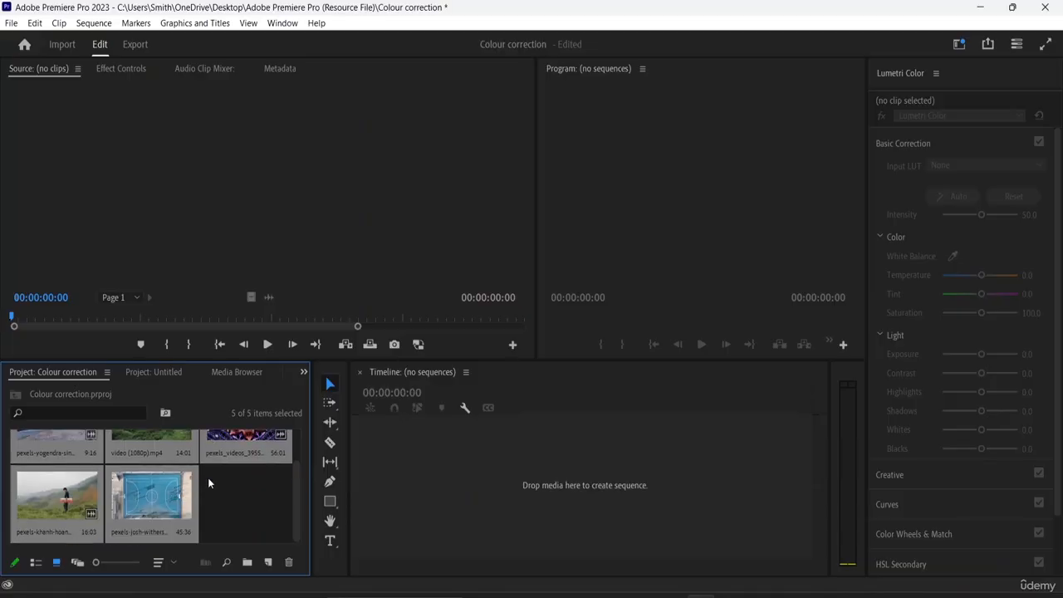
Create a new sequence from the imported mountain river clip
click(171, 476)
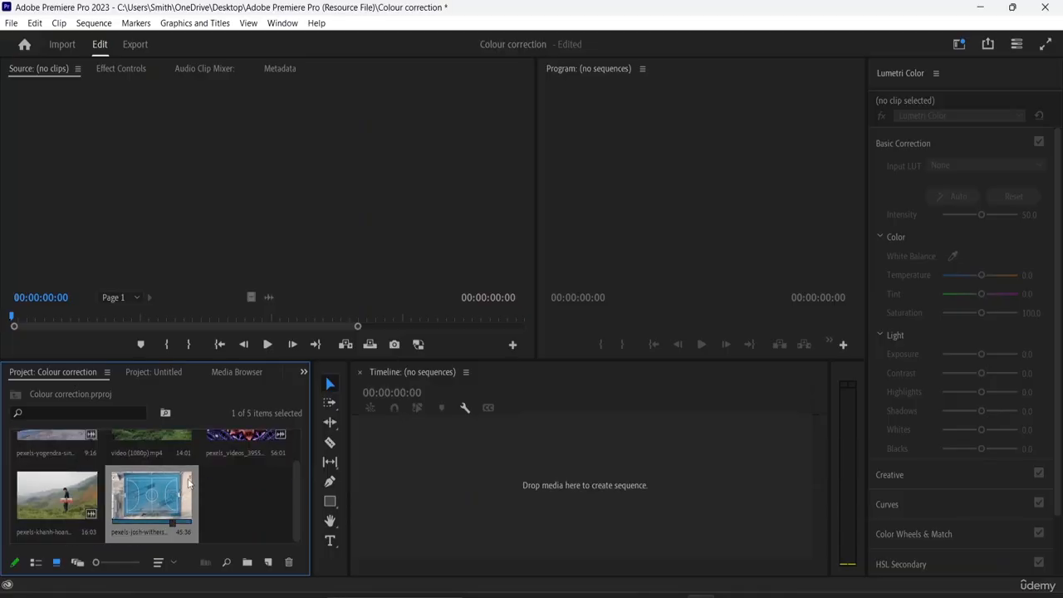
scroll(190, 486, up, 1)
click(59, 462)
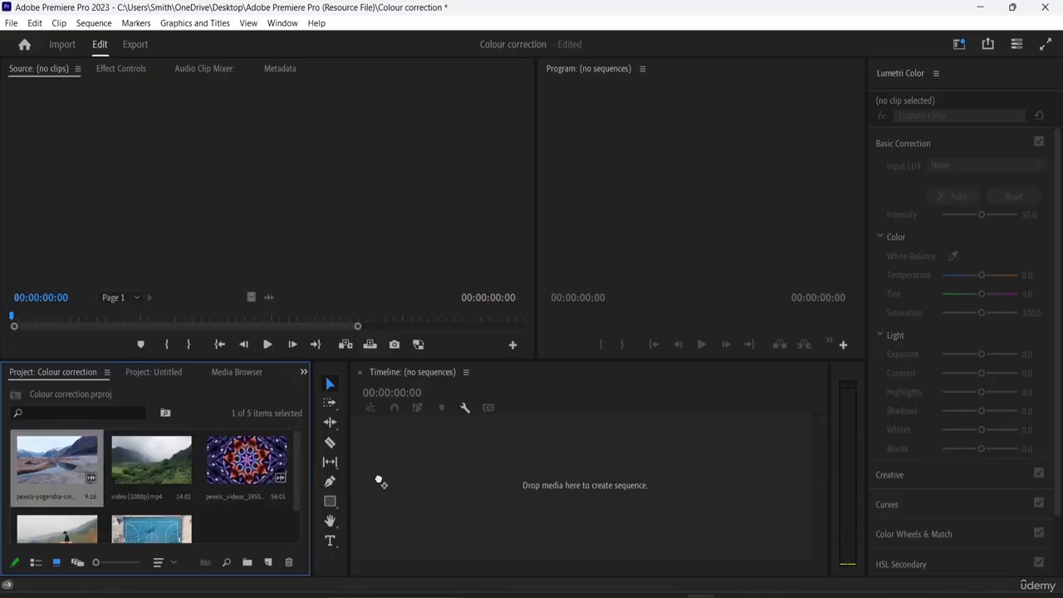
drag(375, 476, 377, 477)
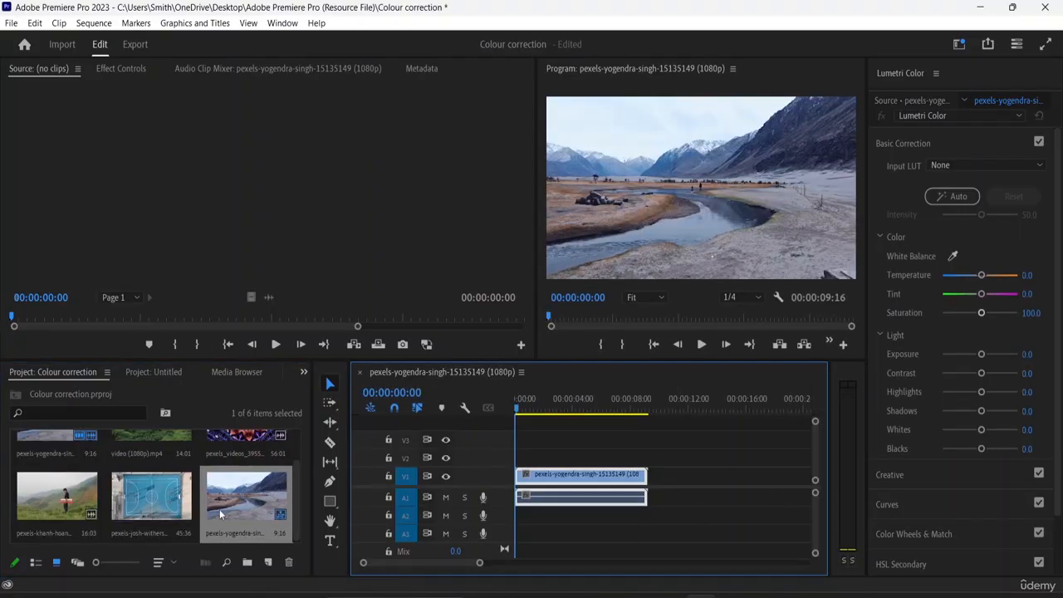
scroll(222, 506, up, 2)
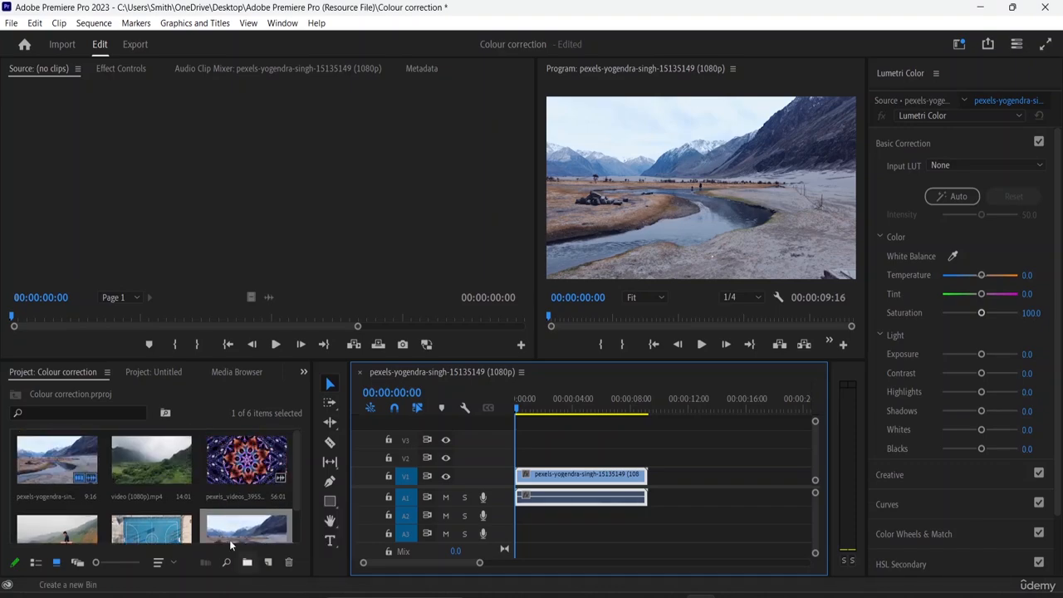
drag(176, 475, 688, 481)
click(663, 499)
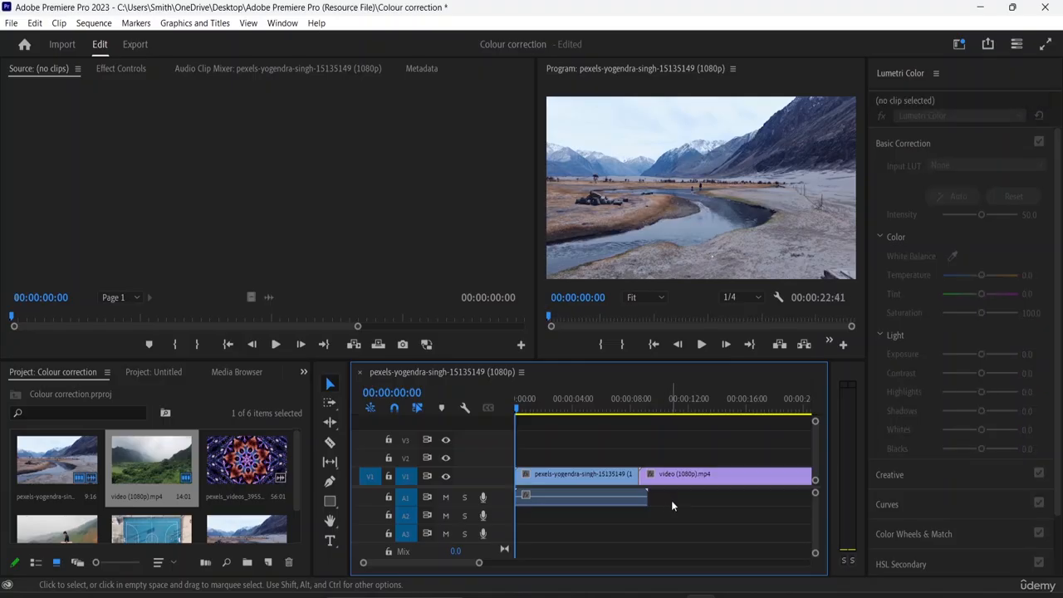
key(ctrl+z)
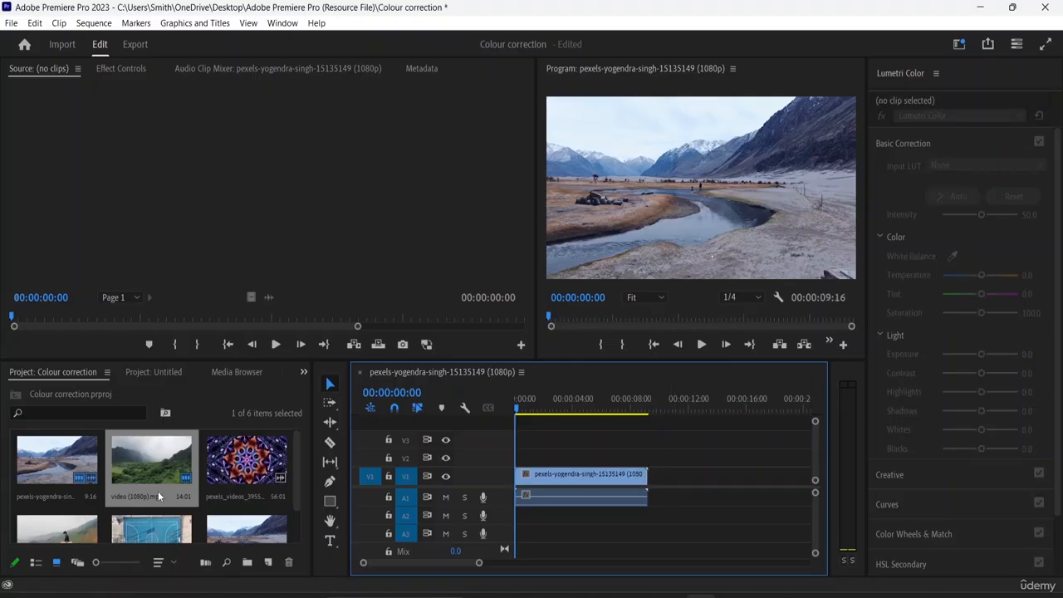
Append video (1080p).mp4, the kaleidoscope clip and the green hillside walker clip end to end after the river clip on V1
drag(154, 471, 652, 476)
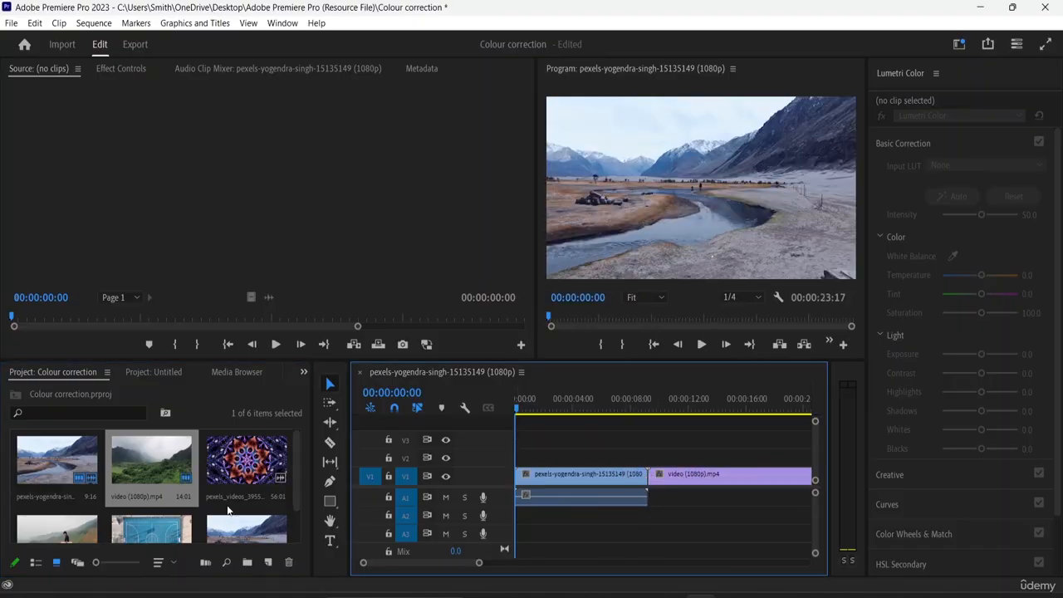
drag(247, 460, 785, 488)
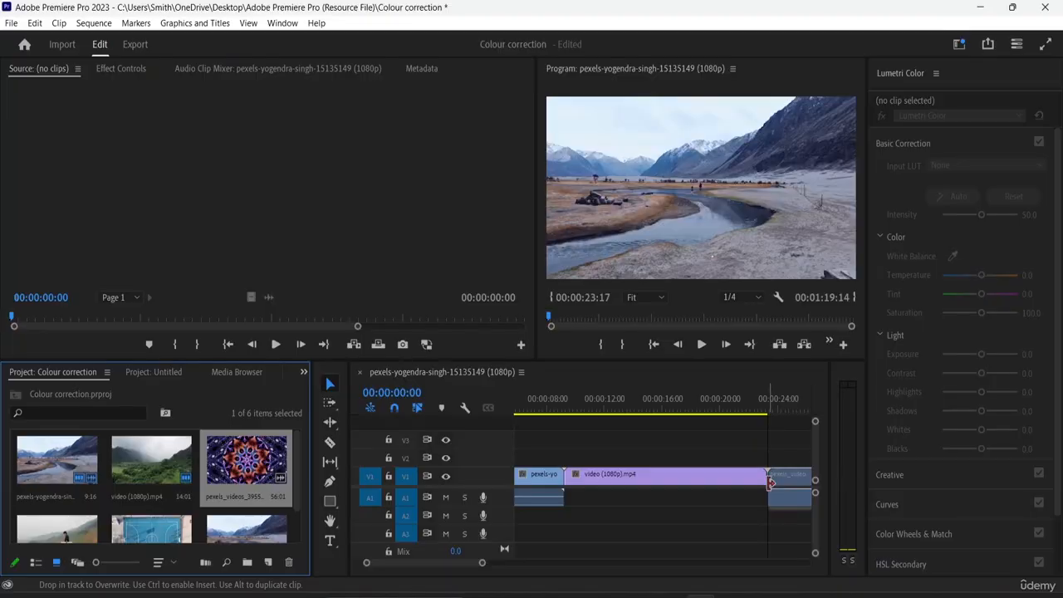
scroll(153, 517, down, 1)
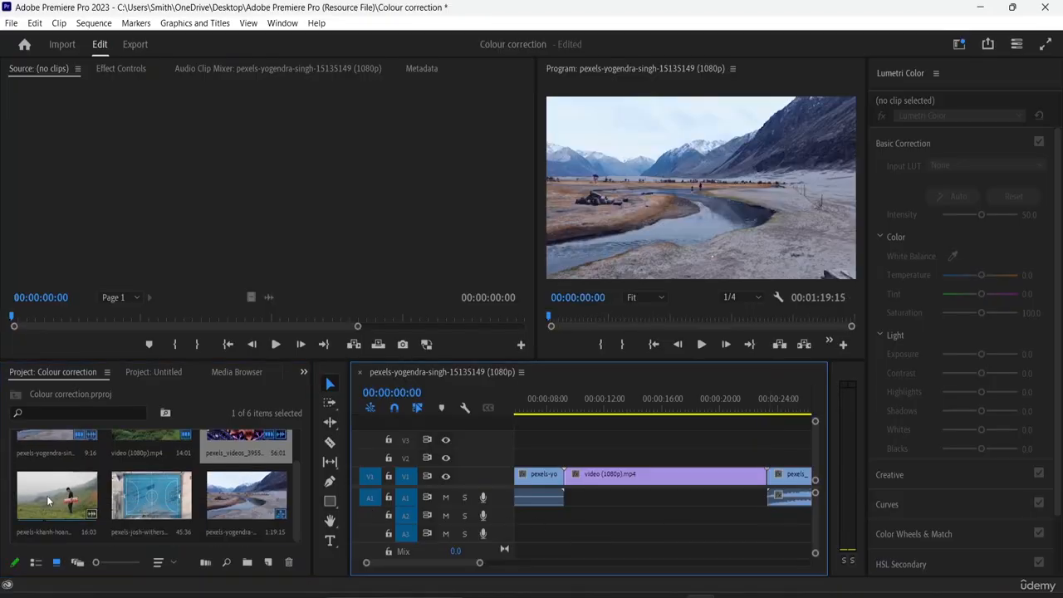
scroll(53, 499, up, 1)
scroll(53, 499, down, 1)
drag(54, 497, 557, 499)
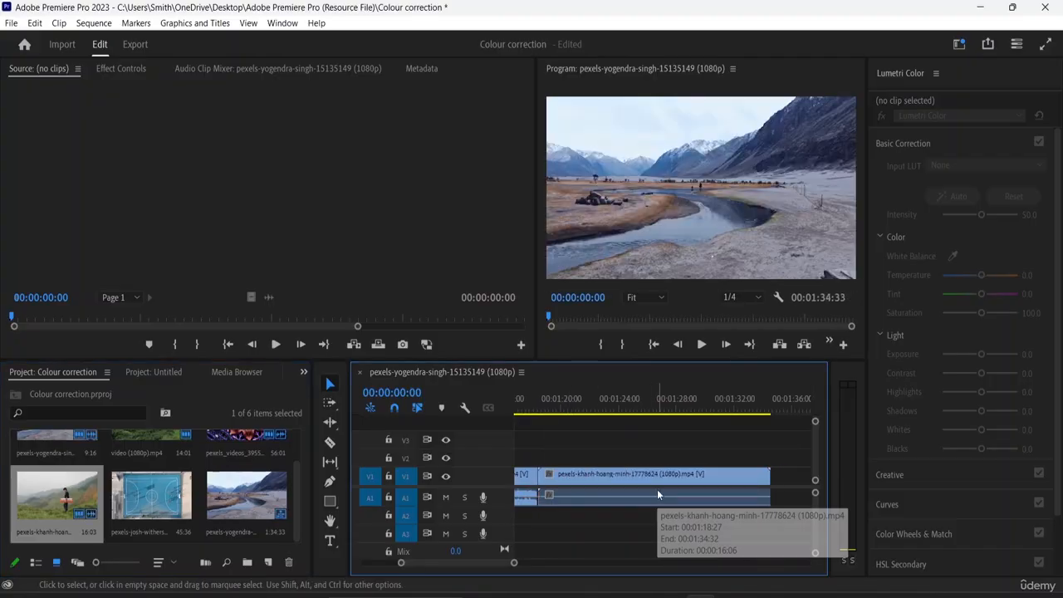
Play the opening of the sequence briefly, then select the mountain river clip and place the playhead at 00:00:02:18
key(space)
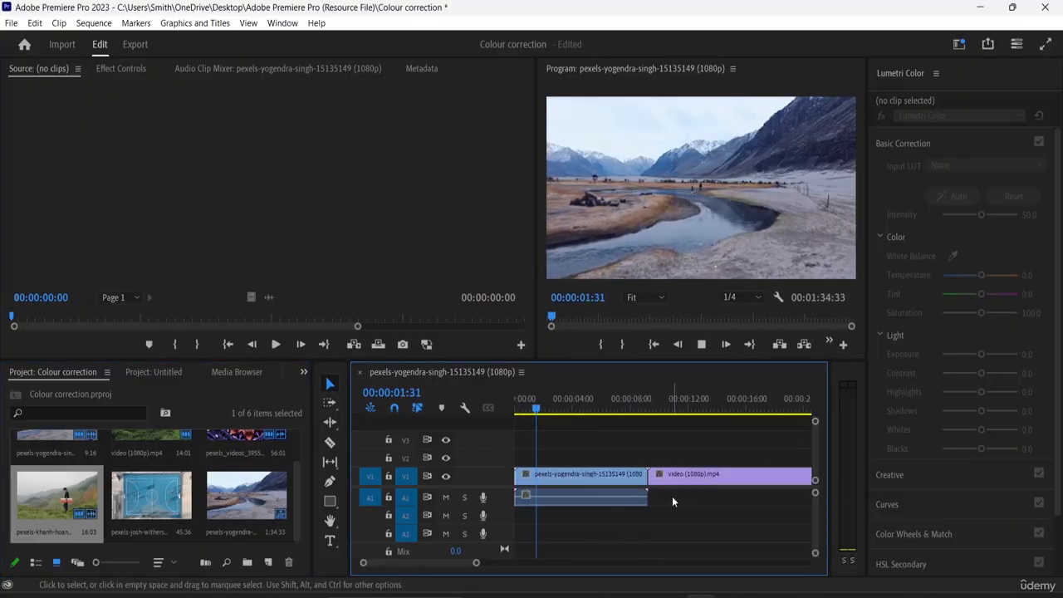
click(642, 497)
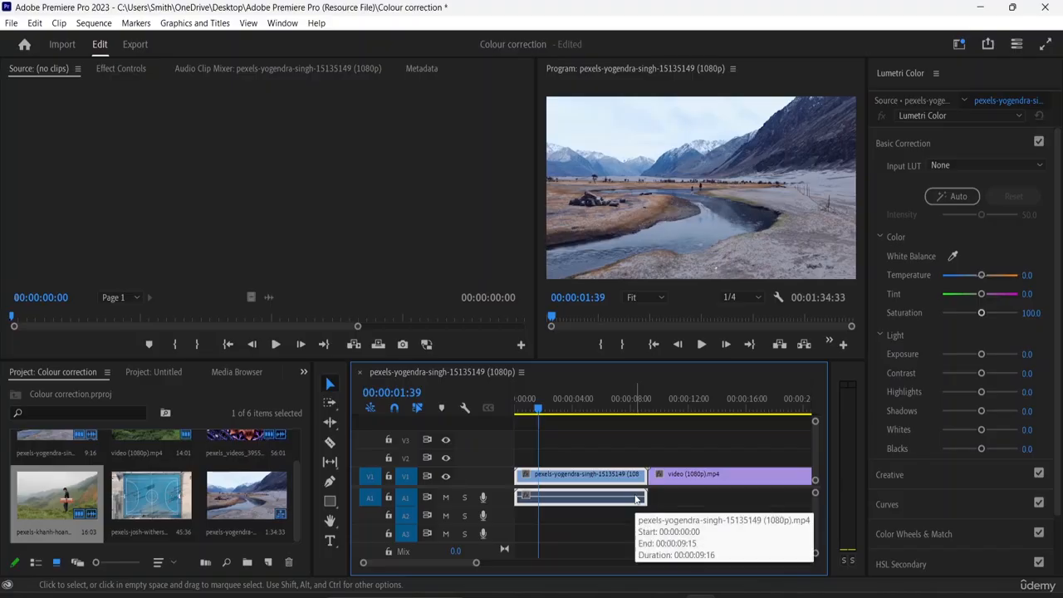
key(minus)
key(minus)
key(minus)
key(minus)
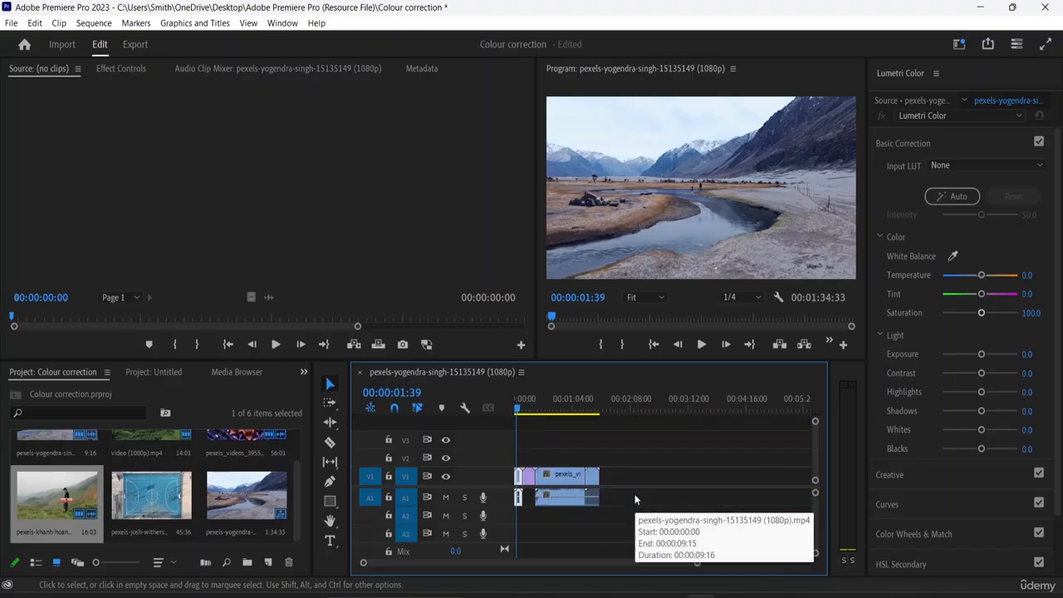
key(equal)
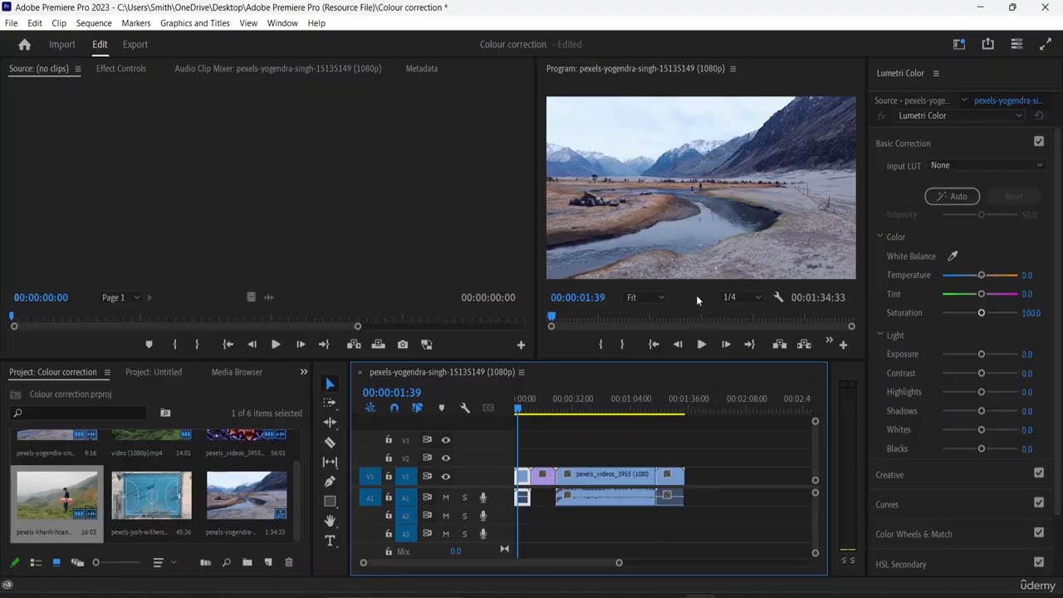
drag(517, 408, 516, 448)
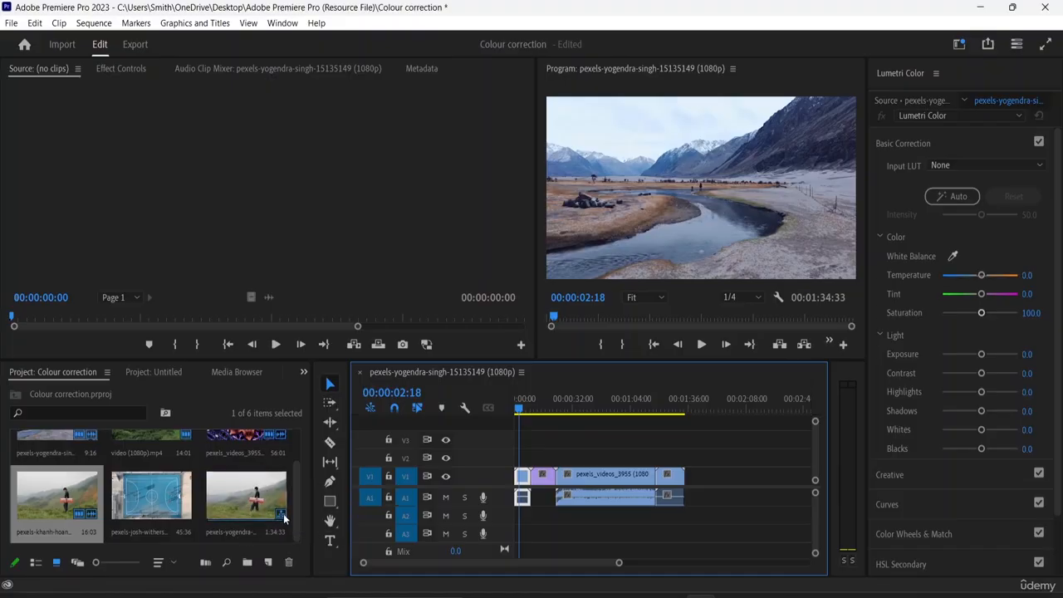
Try to rename the sequence item in the project as Sequence 1
click(235, 532)
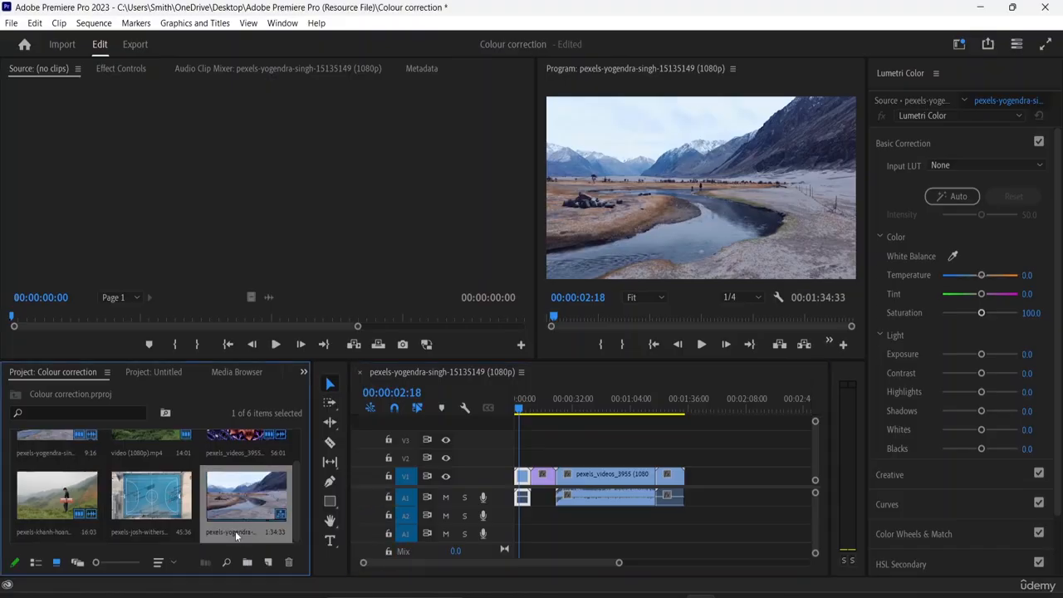
click(235, 531)
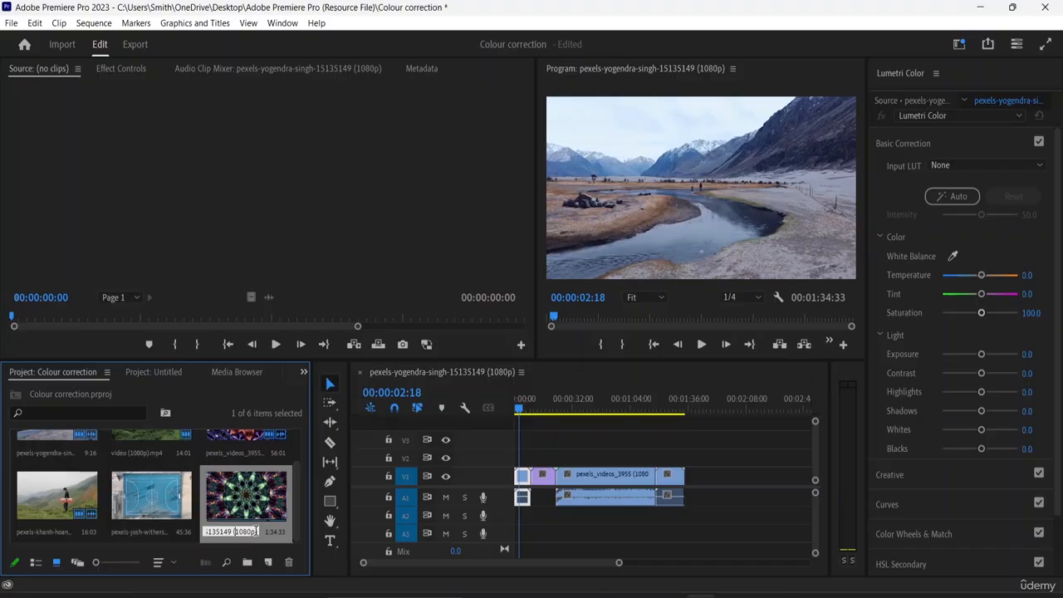
key(BackSpace)
key(BackSpace)
key(BackSpace)
key(BackSpace)
key(BackSpace)
key(BackSpace)
key(BackSpace)
key(BackSpace)
key(BackSpace)
key(BackSpace)
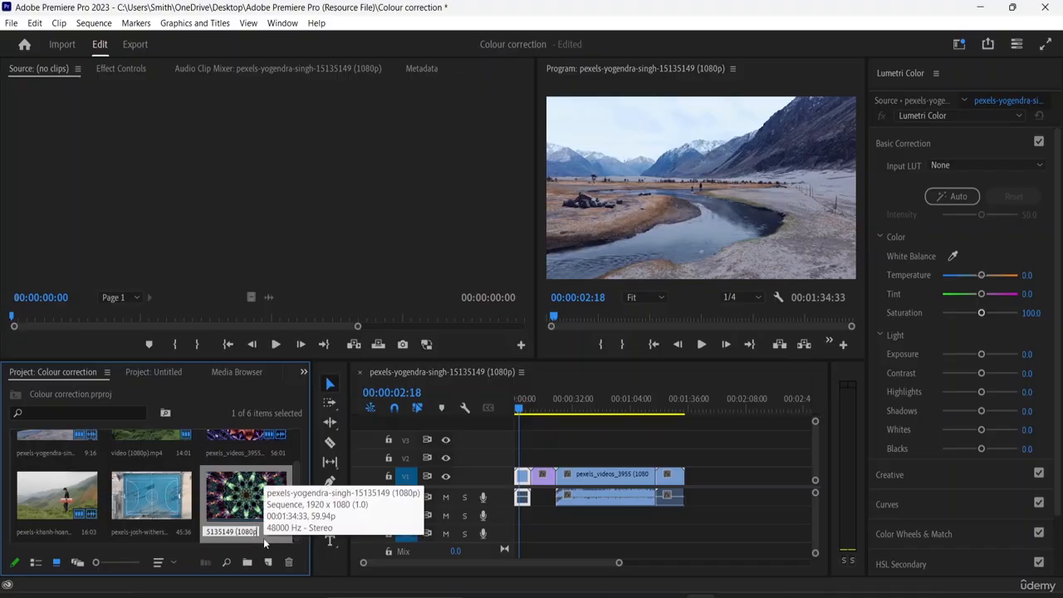
key(BackSpace)
key(BackSpace)
key(BackSpace)
key(BackSpace)
key(BackSpace)
key(BackSpace)
key(BackSpace)
key(BackSpace)
key(BackSpace)
key(BackSpace)
key(BackSpace)
key(BackSpace)
key(BackSpace)
key(BackSpace)
key(BackSpace)
key(BackSpace)
key(BackSpace)
key(BackSpace)
key(BackSpace)
key(BackSpace)
text(Sequence 1)
key(Return)
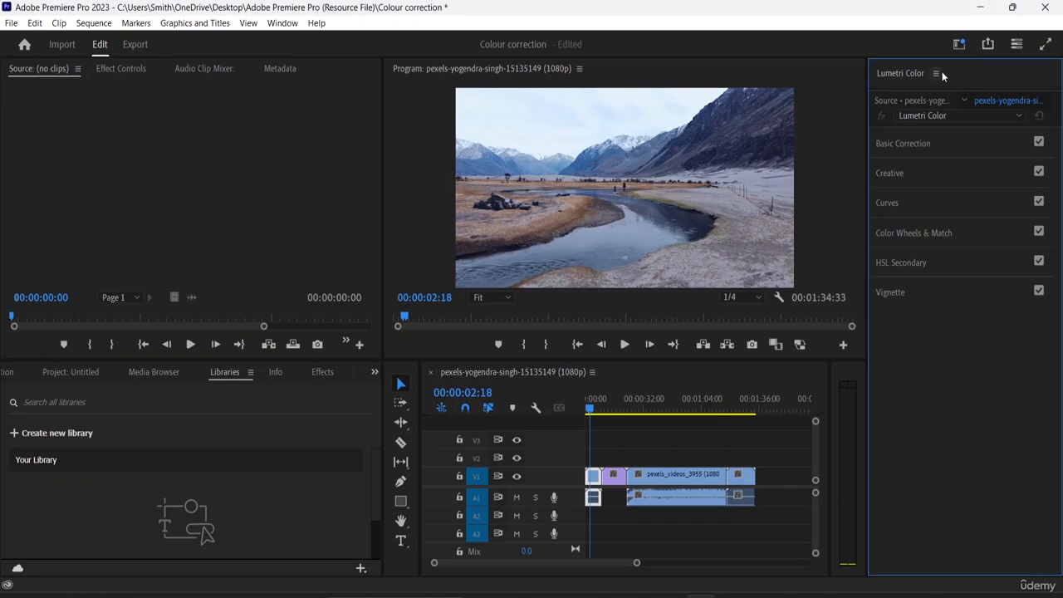
Close the Lumetri Color controls and display them again
click(941, 73)
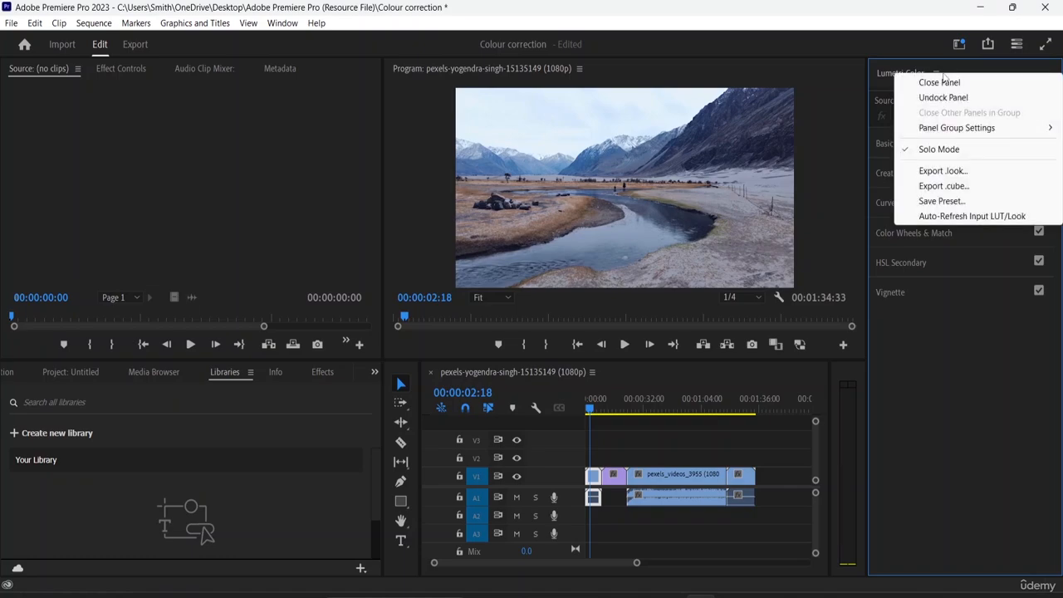
click(944, 83)
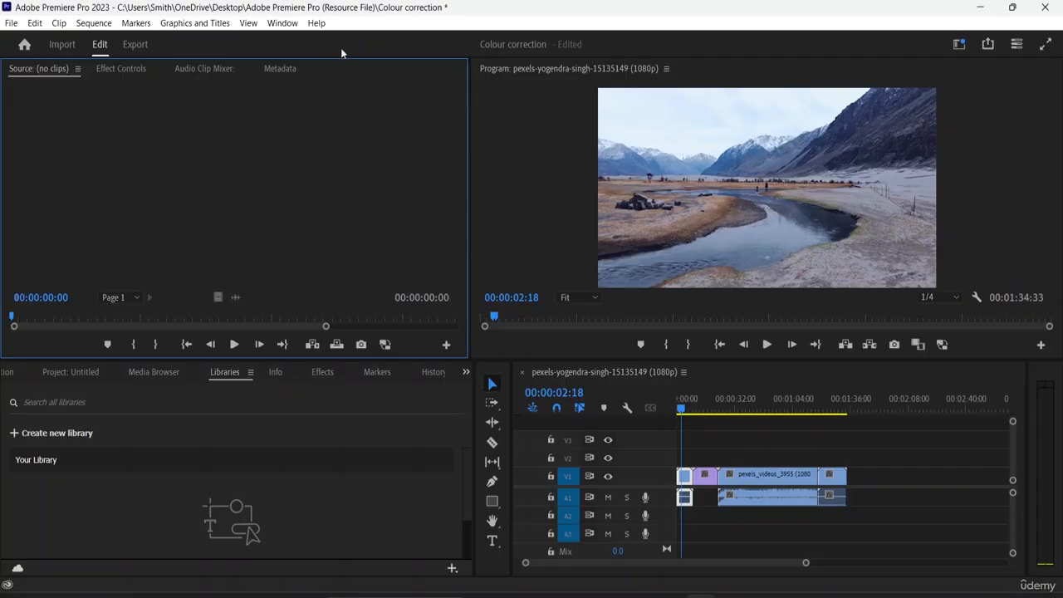
click(282, 23)
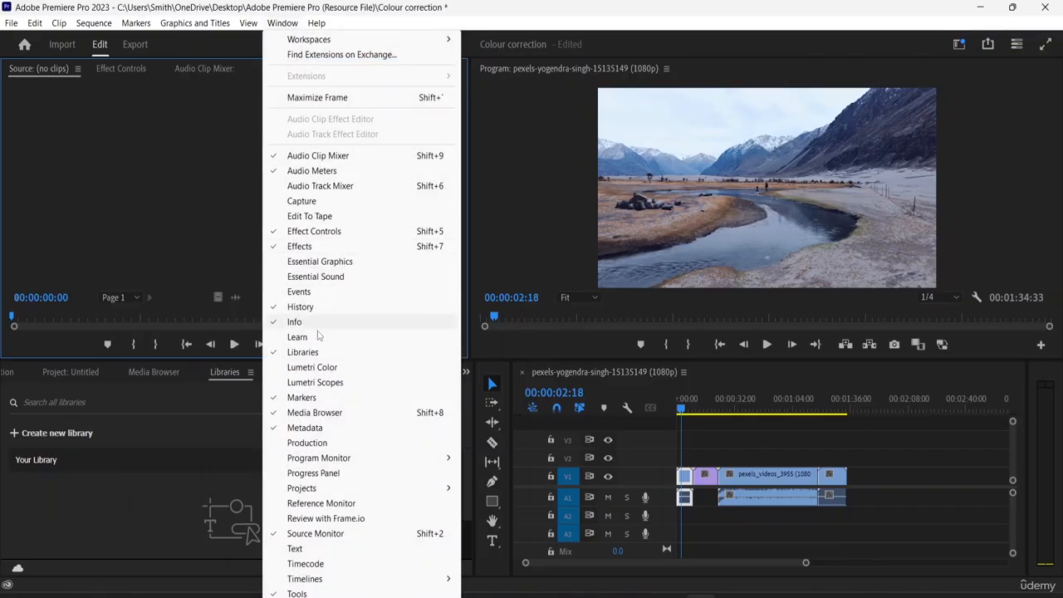
click(307, 371)
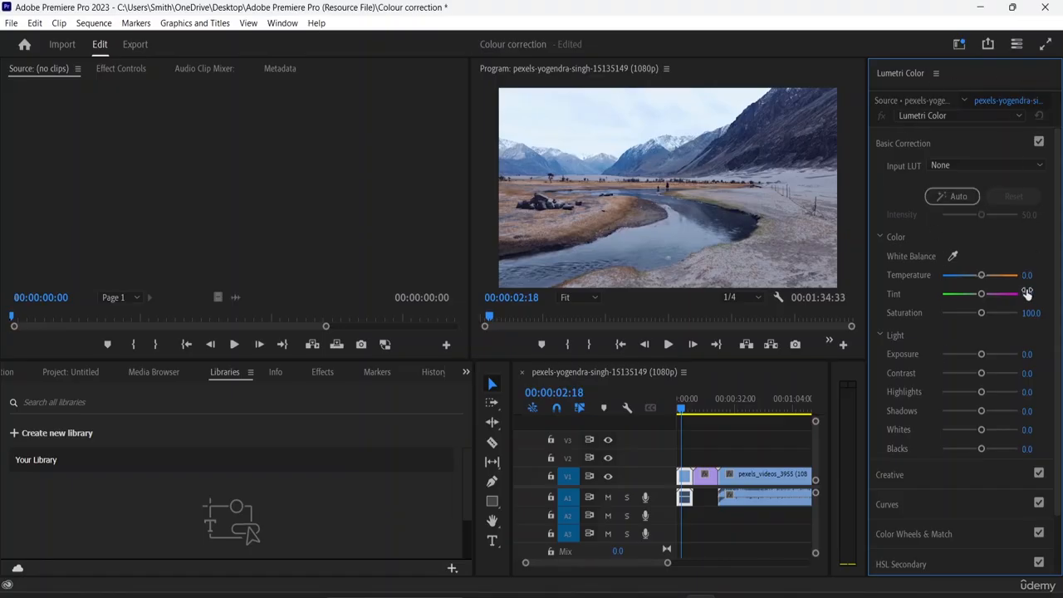
Examine the Creative and Curves sections of the Lumetri Color controls for the river clip
click(913, 144)
click(887, 173)
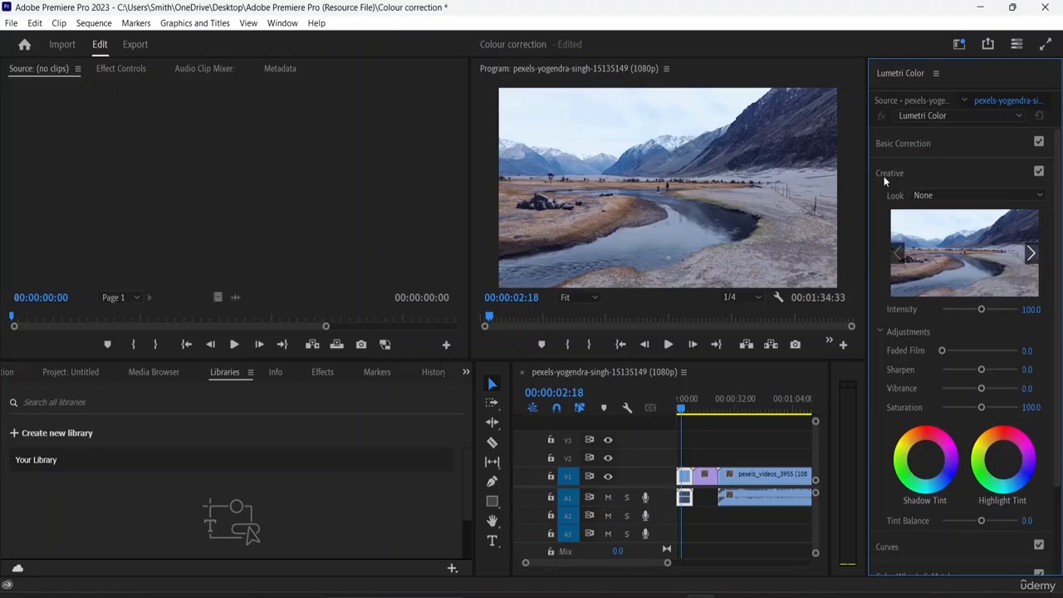
click(883, 176)
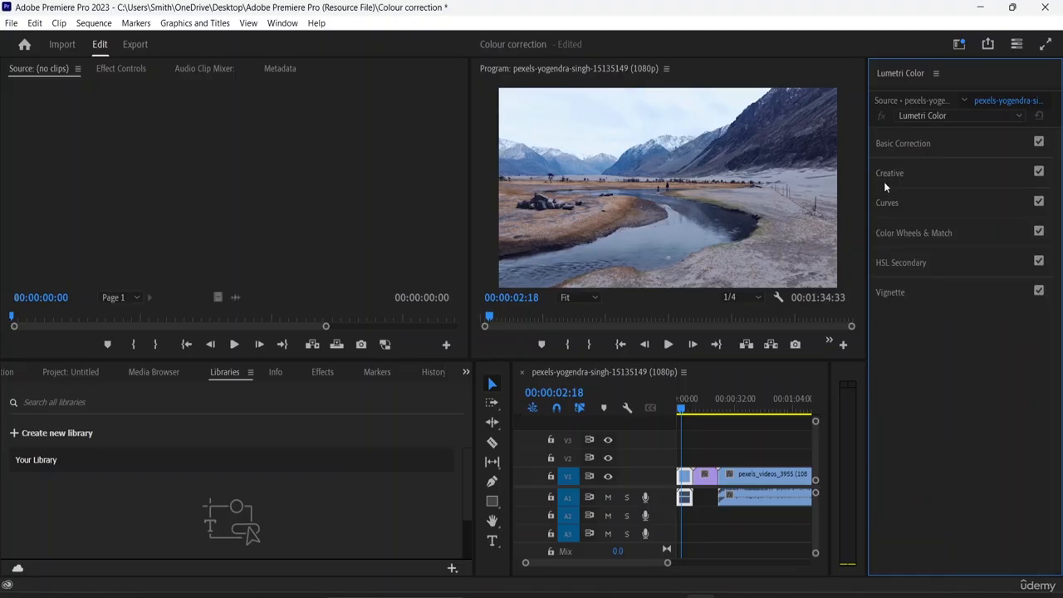
click(888, 207)
click(887, 200)
click(896, 231)
click(889, 204)
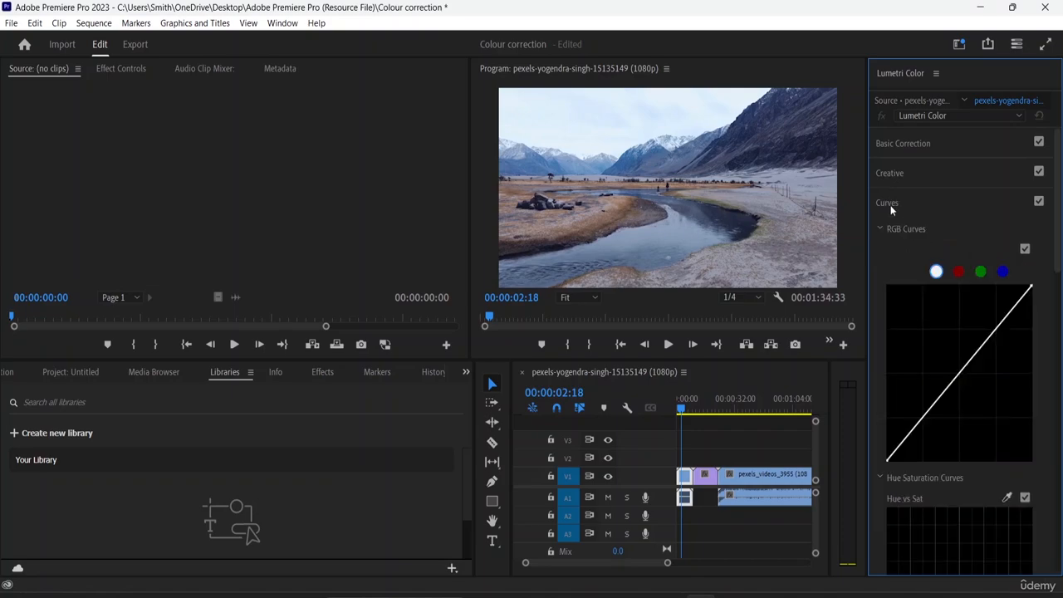
click(886, 201)
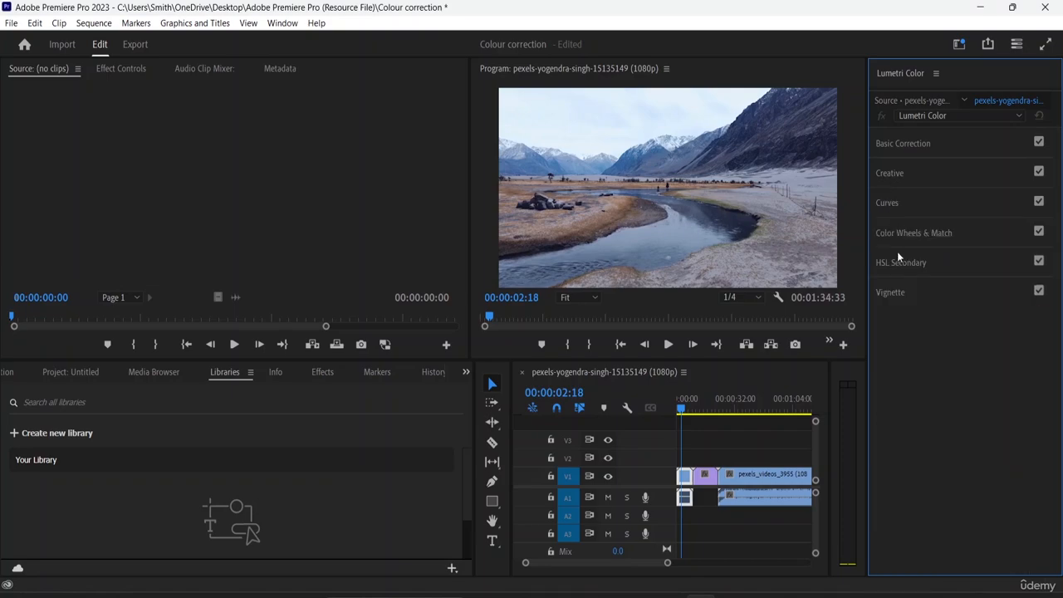
Apply the automatic Basic Correction to the mountain river clip and to video (1080p).mp4, with the playhead moved to 00:00:13:25
click(893, 143)
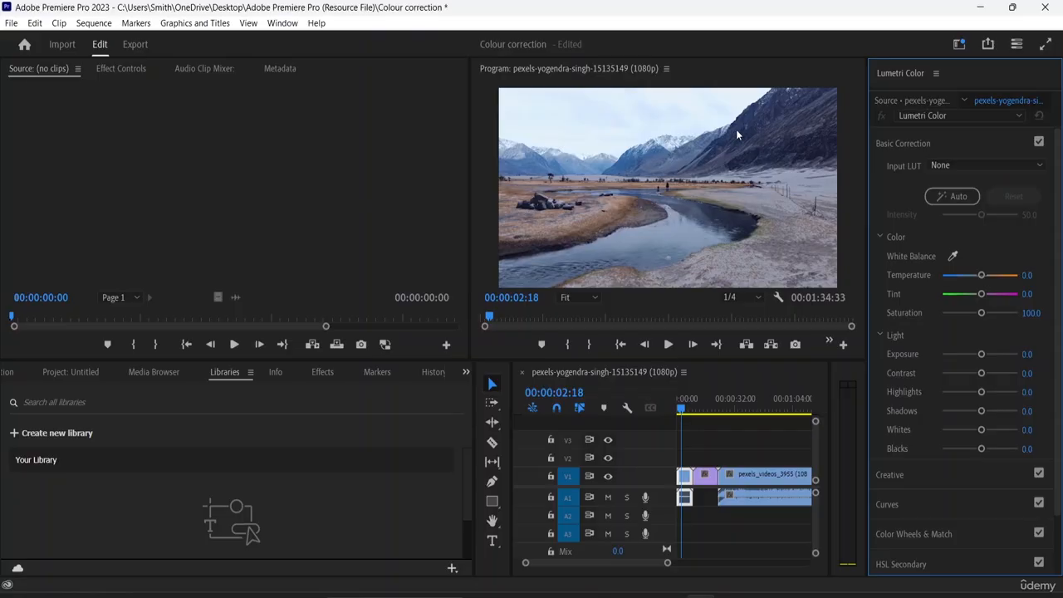
click(948, 201)
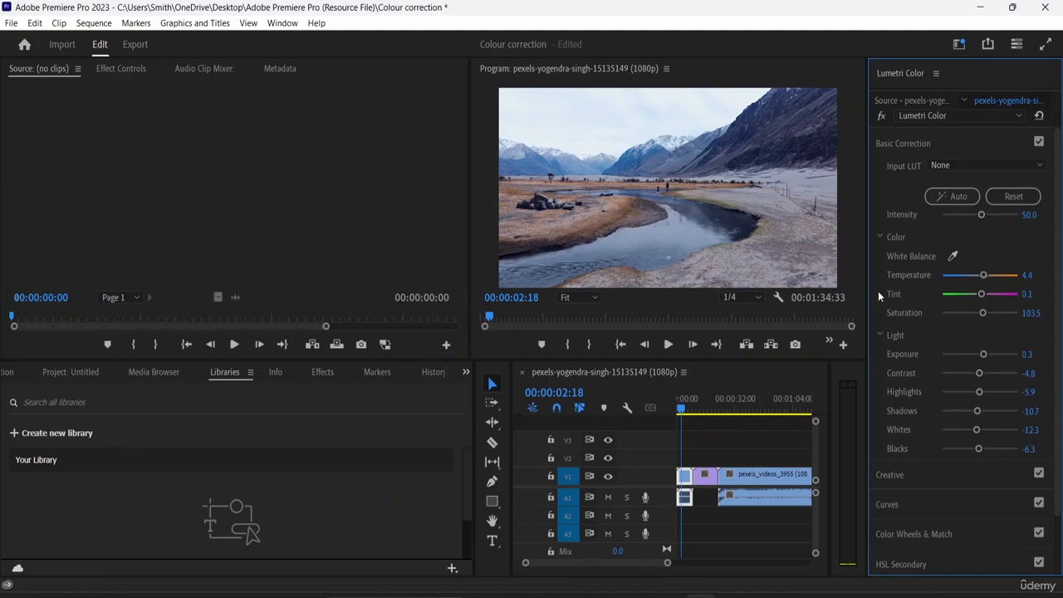
drag(682, 410, 701, 409)
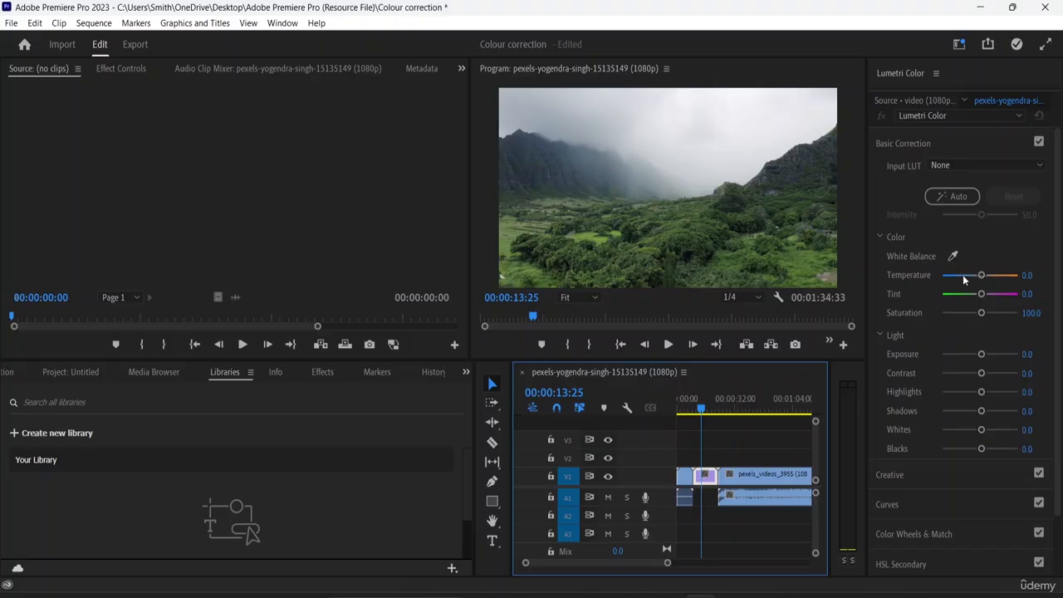
click(954, 200)
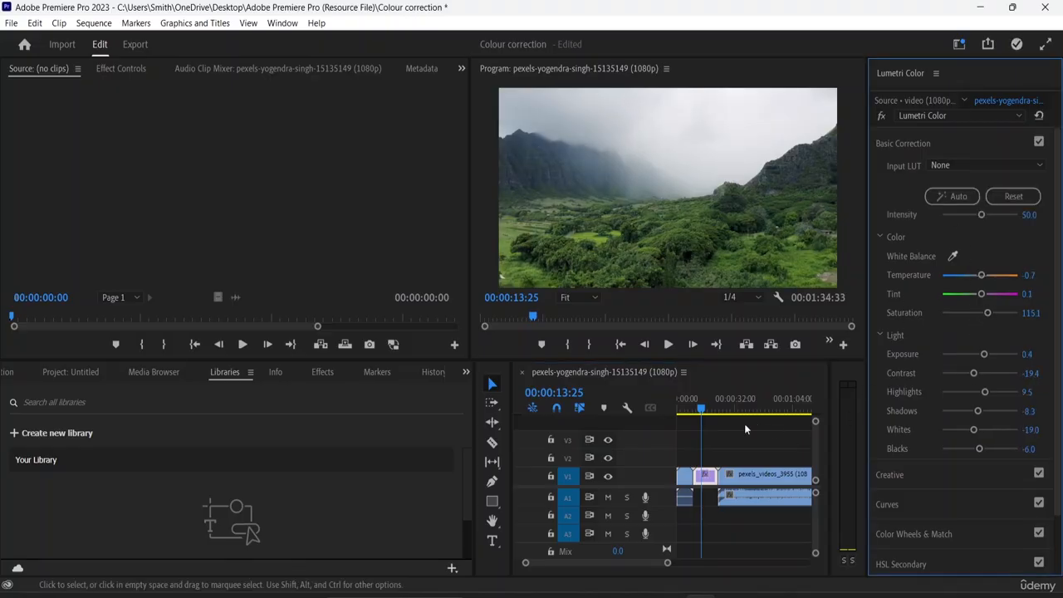
Apply the automatic Basic Correction to the pexels_videos_3955 clip and compare it reset and reapplied with the playhead at 00:00:31:48
click(779, 484)
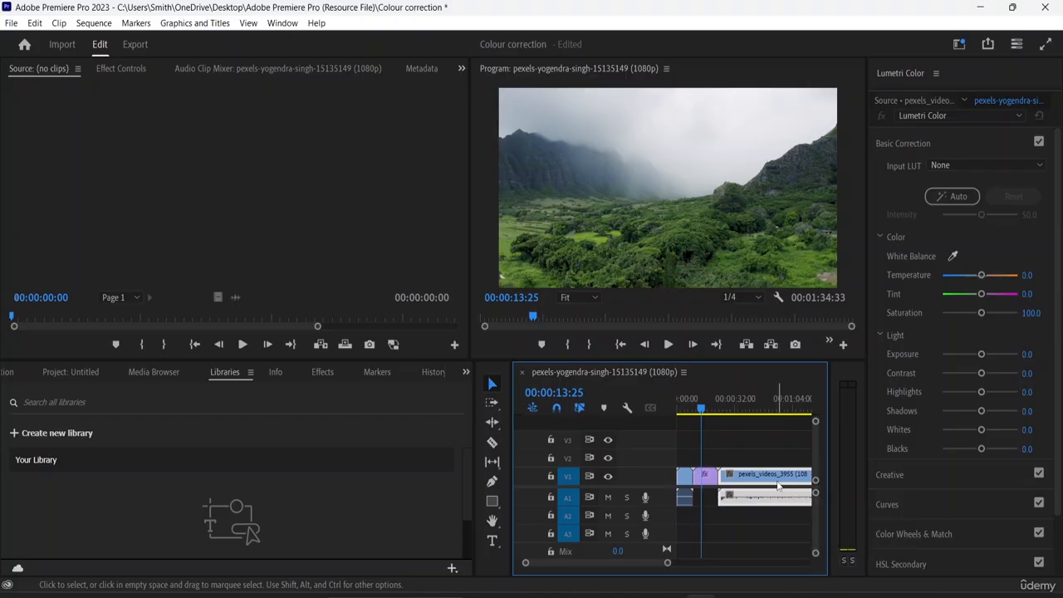
click(953, 197)
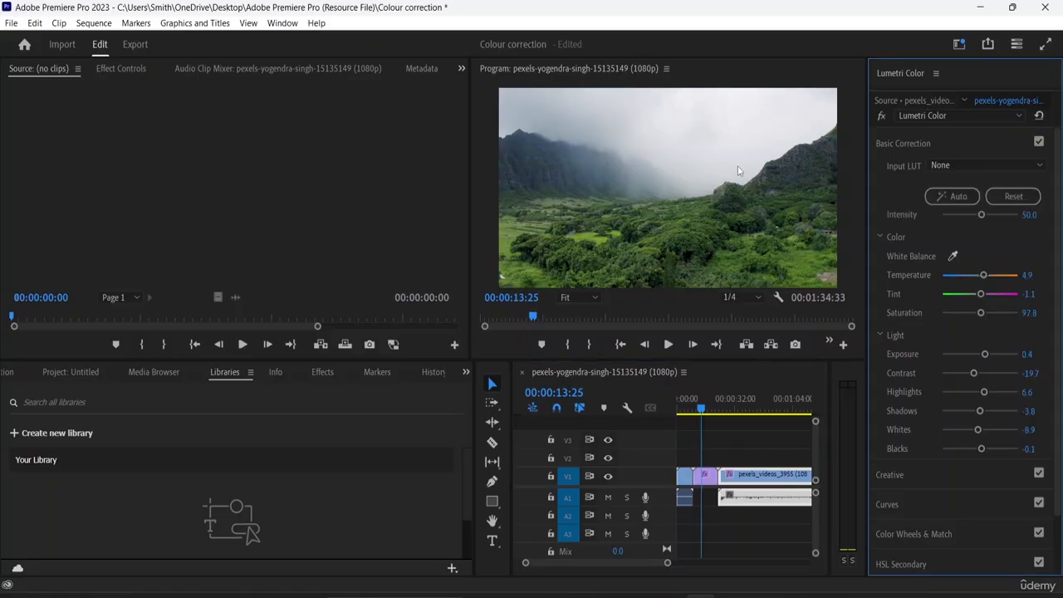
click(703, 410)
drag(702, 410, 734, 420)
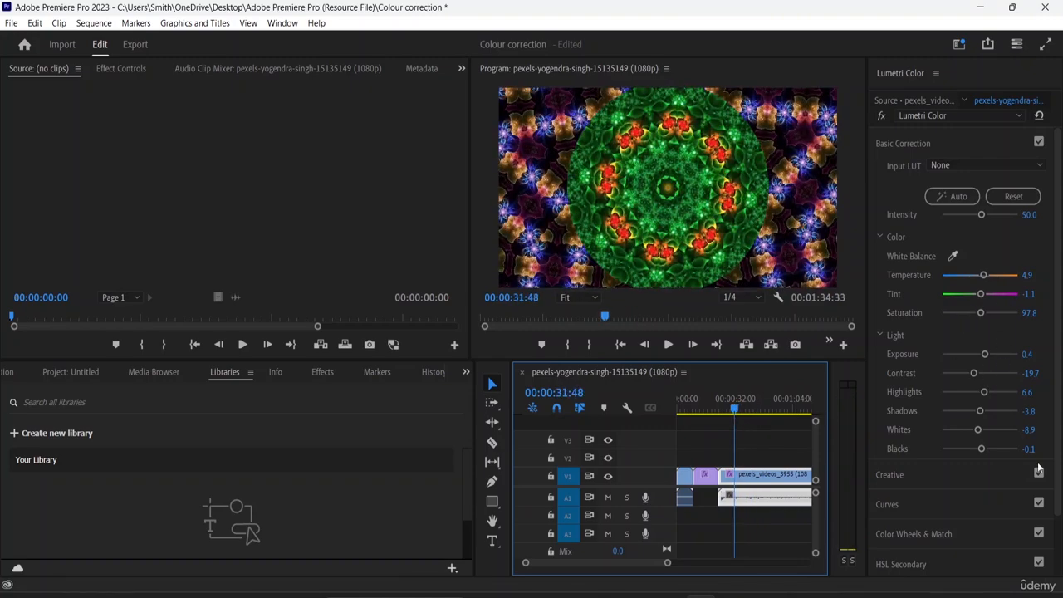
click(1007, 196)
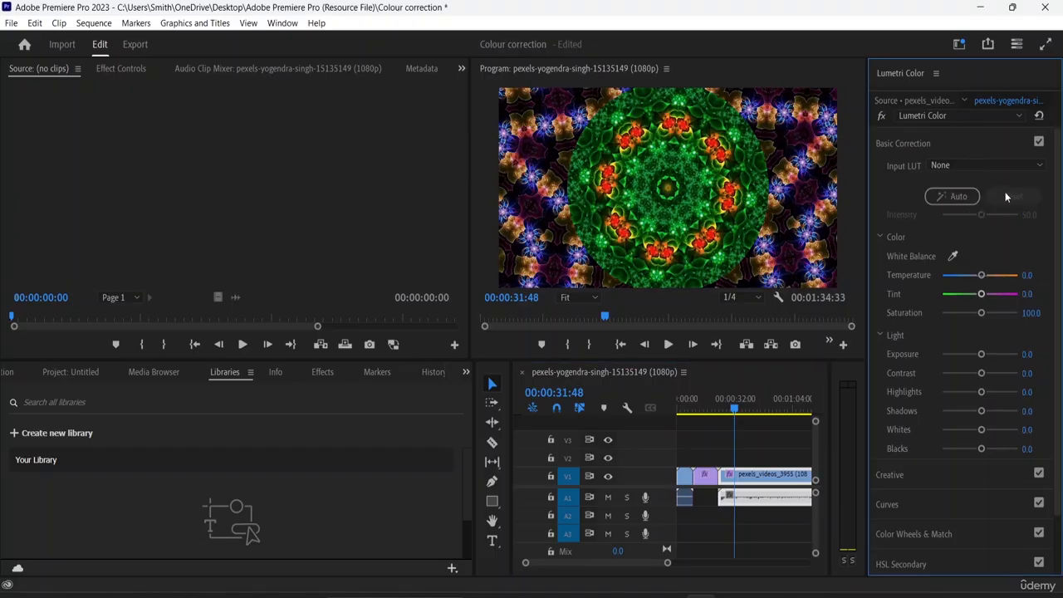
click(940, 200)
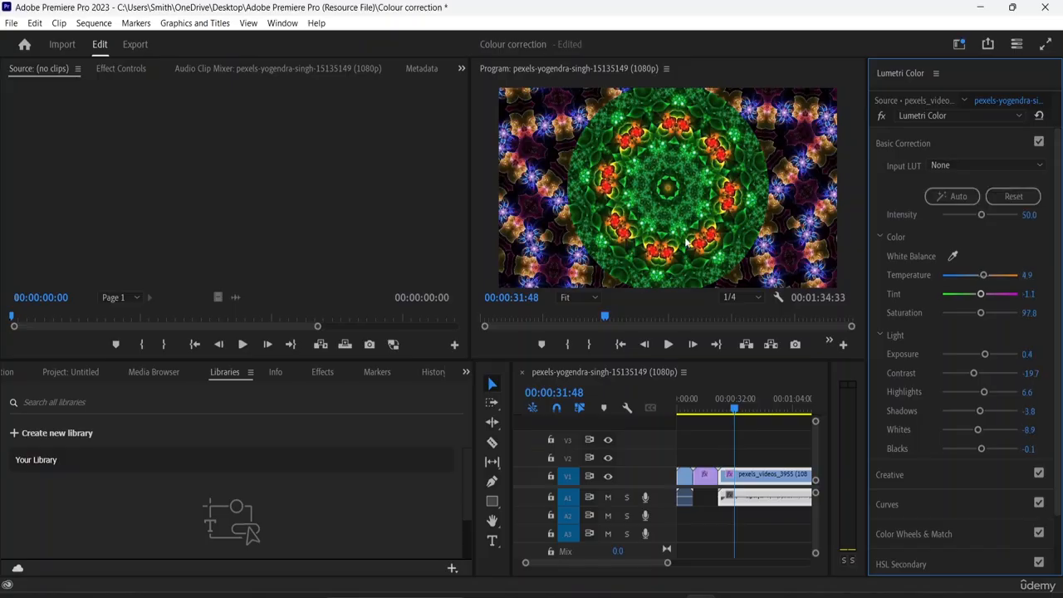
Enlarge the Program Monitor and reset the kaleidoscope clip's Basic Correction
drag(470, 194, 254, 194)
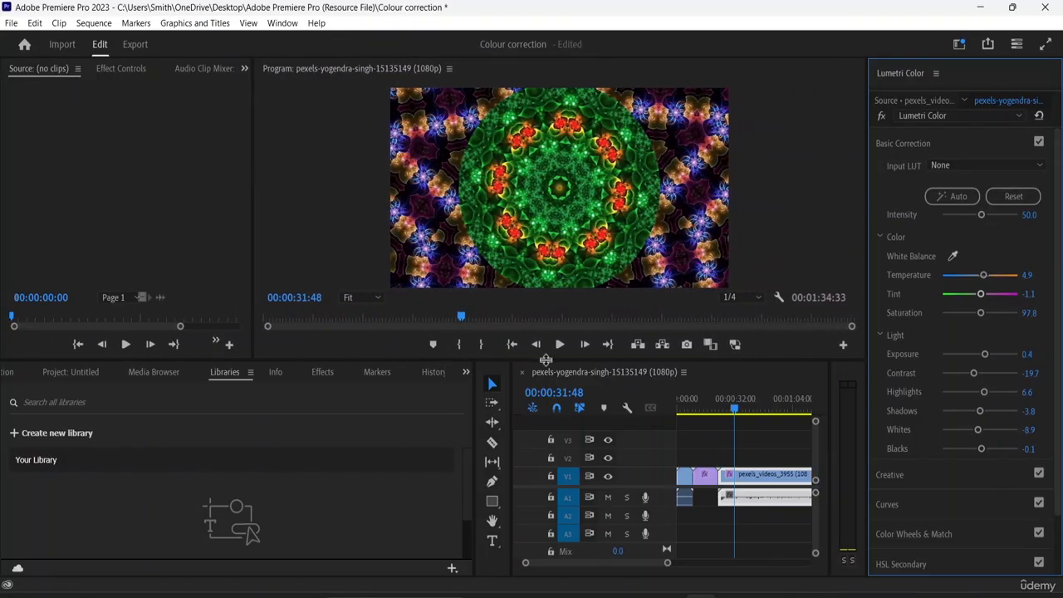
drag(545, 362, 545, 435)
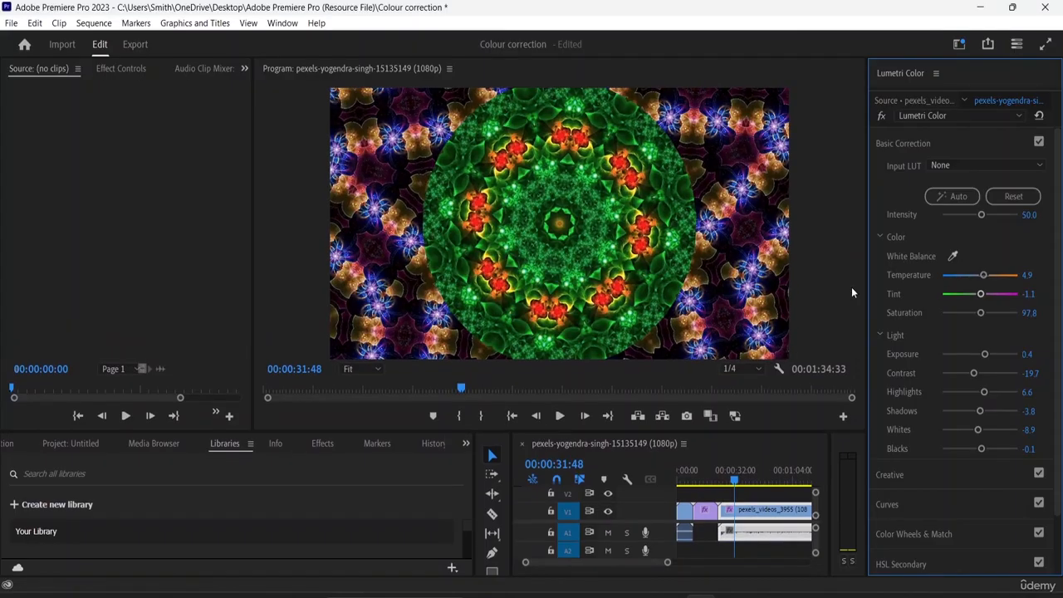
click(966, 199)
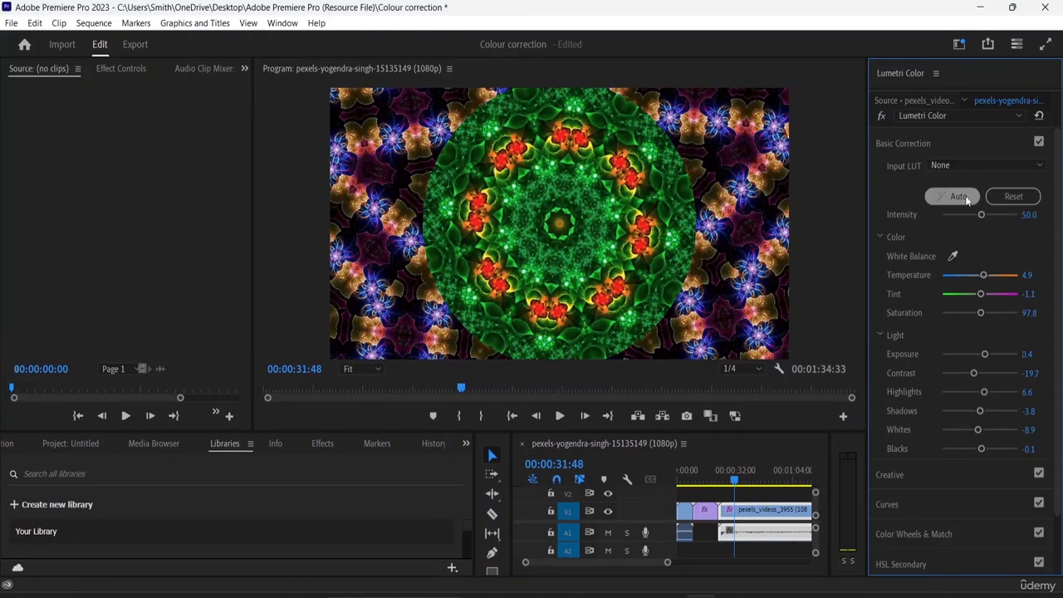
click(1016, 197)
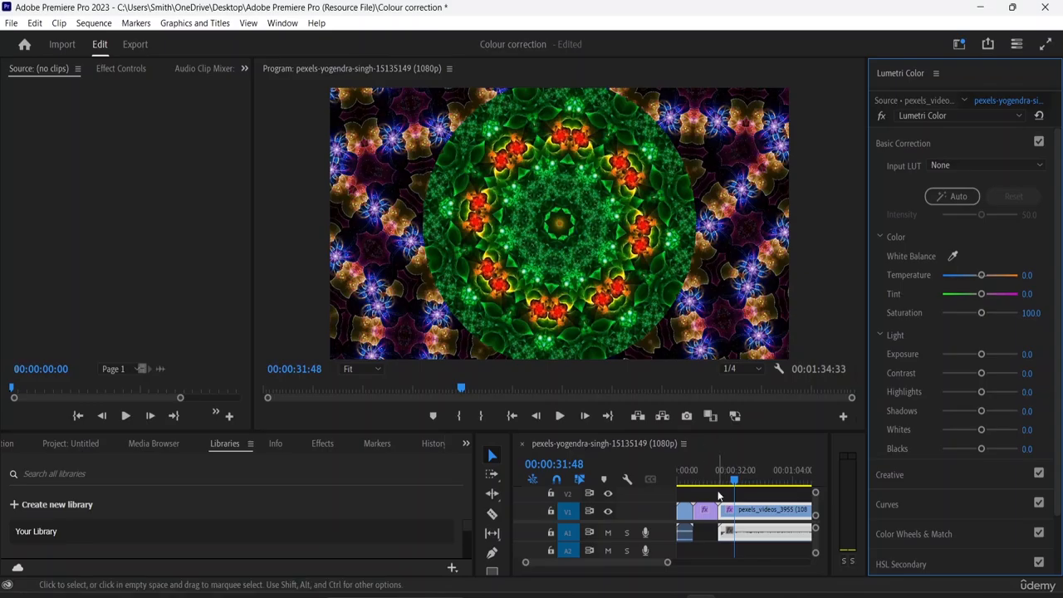
Compare video (1080p).mp4 at 00:00:14:56 with its Basic Correction reset and with the automatic correction reapplied
drag(731, 480, 702, 472)
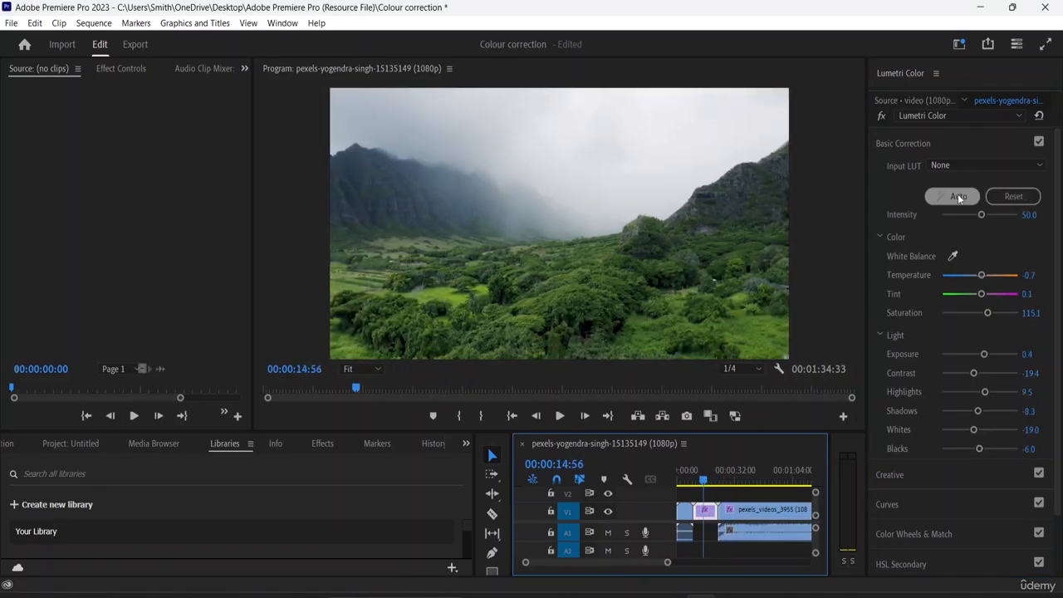
click(999, 197)
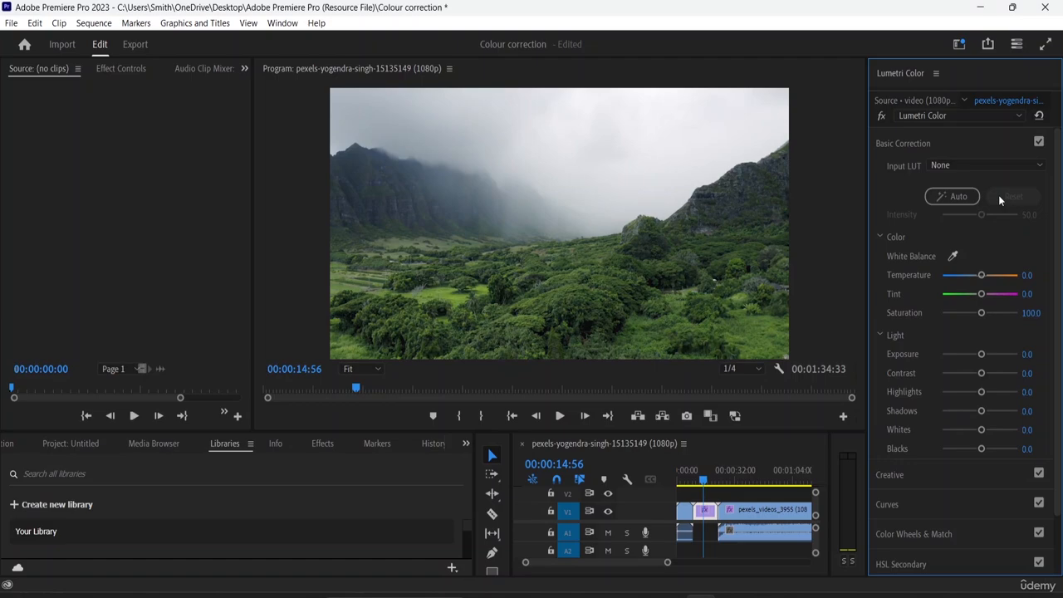
click(964, 198)
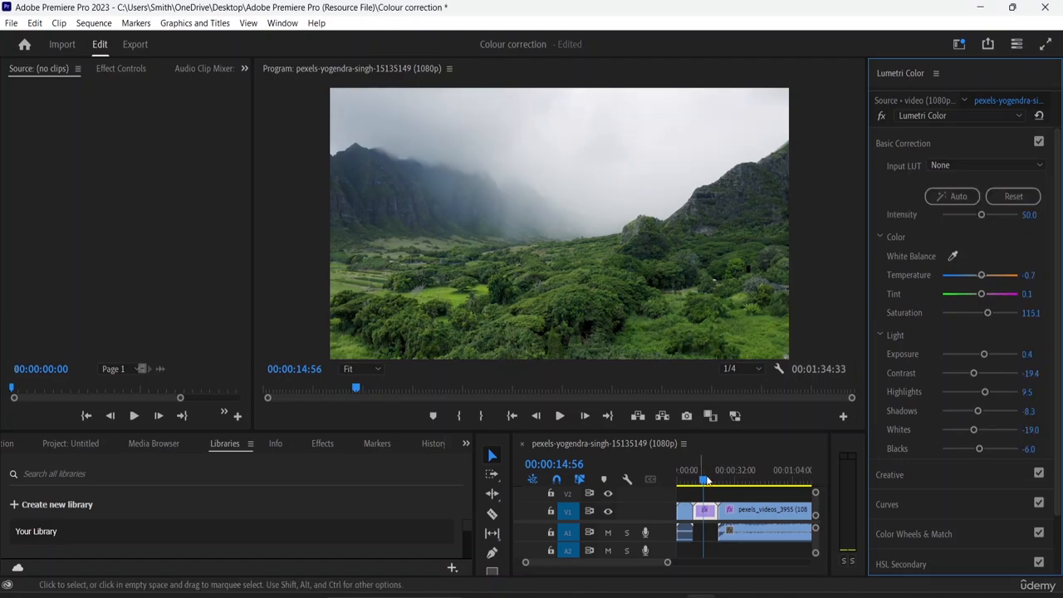
Move the playhead to 00:00:02:41 in the river clip, reset its Basic Correction and reapply the automatic correction
drag(702, 479, 684, 482)
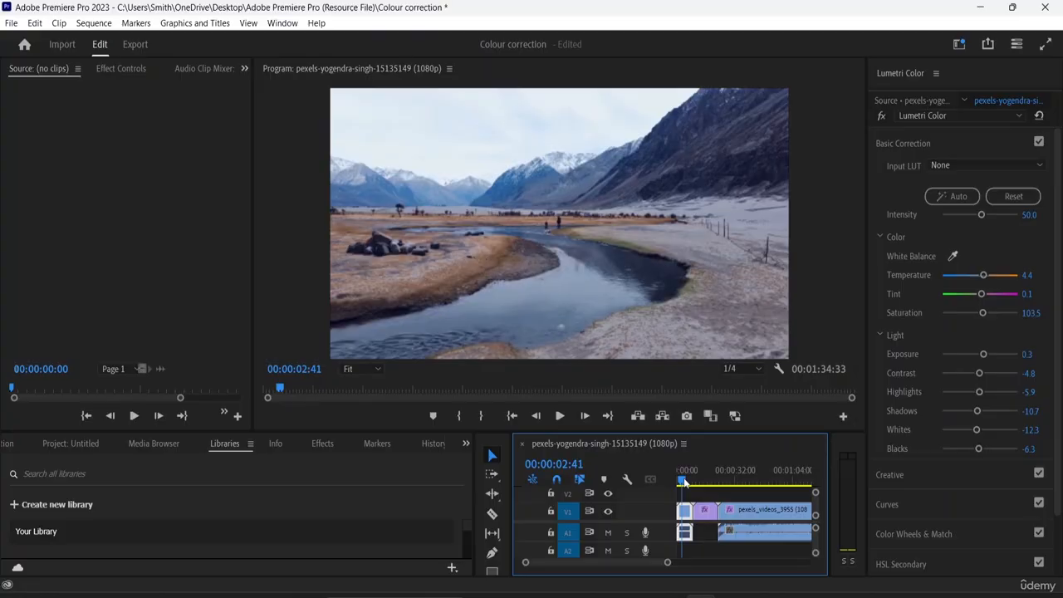
click(953, 192)
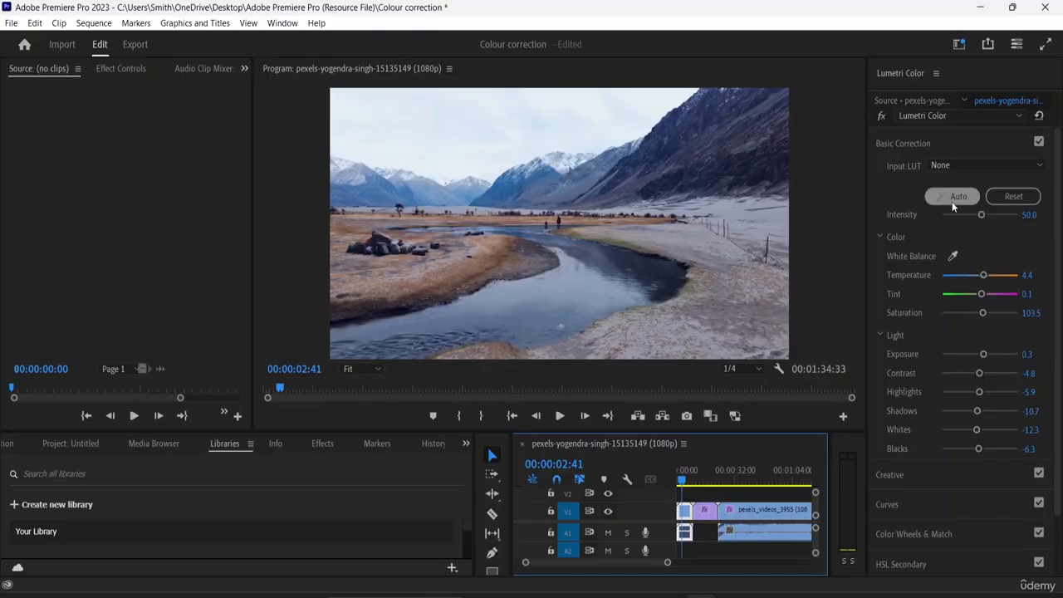
click(953, 201)
click(998, 199)
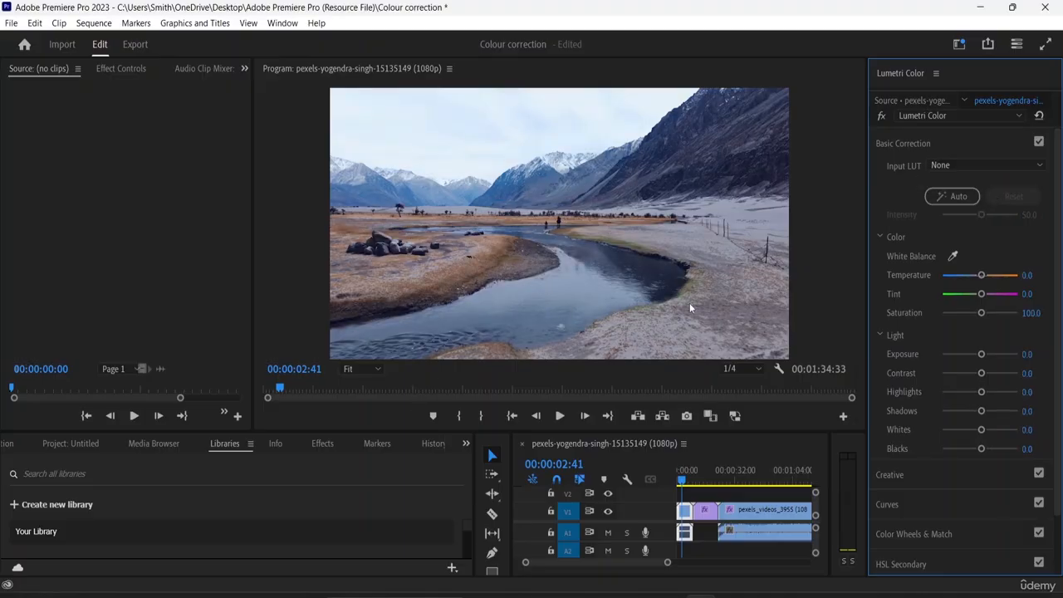
click(942, 195)
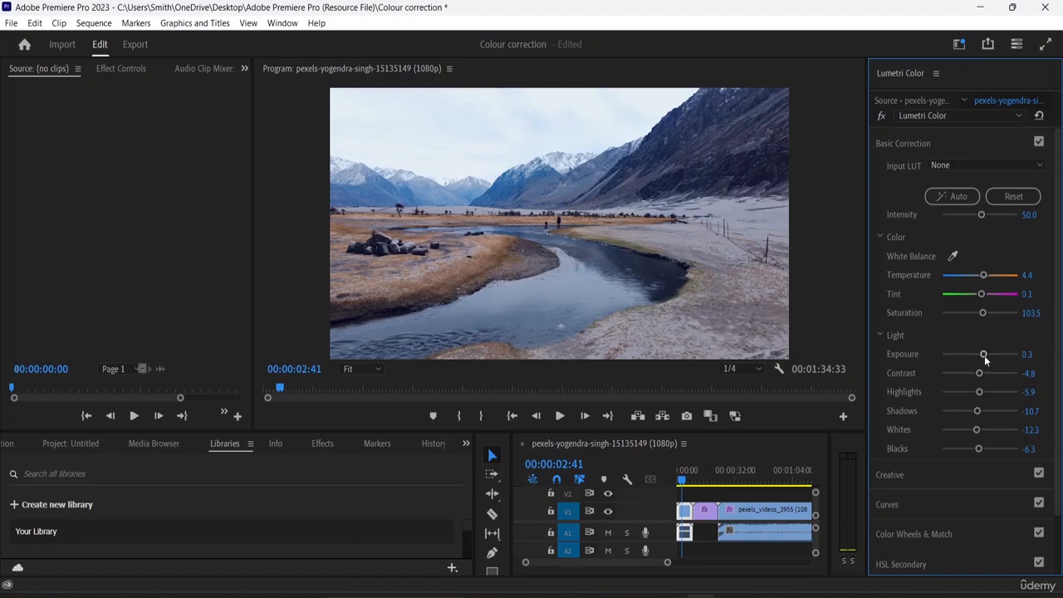
Adjust the river clip's Light values: Exposure 0.5, Contrast -23.6, Highlights -9.1, Shadows -67.3, Whites 10.9 and Blacks -25.5
drag(985, 358, 974, 377)
drag(981, 393, 970, 449)
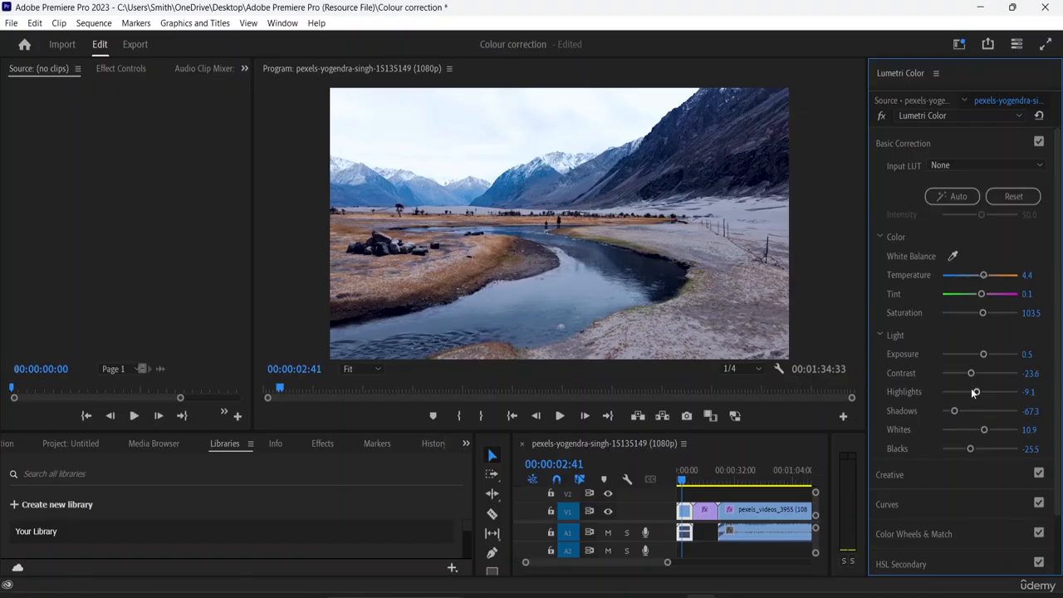
scroll(931, 341, down, 2)
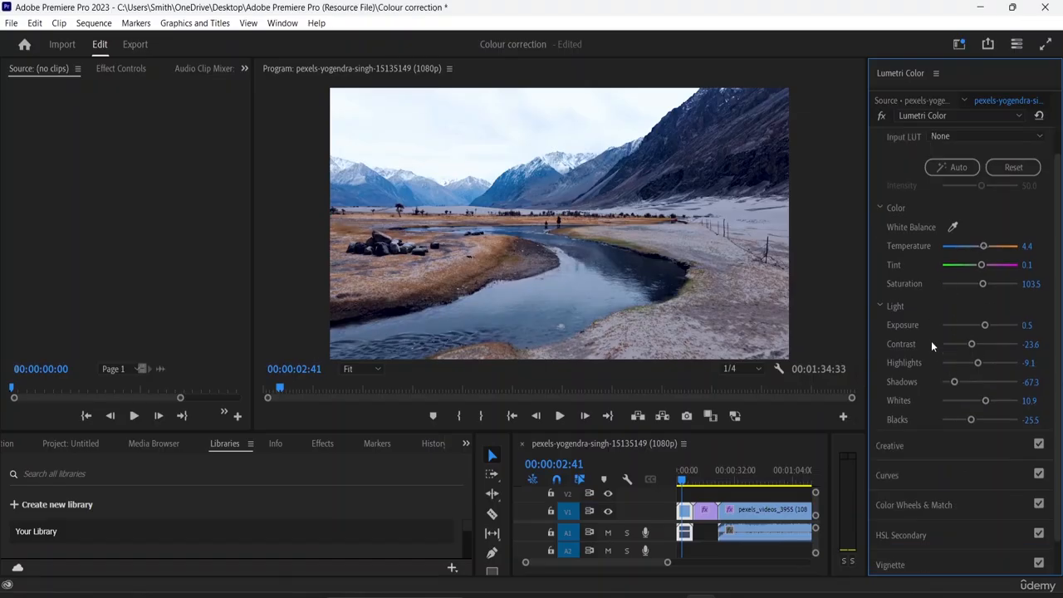
scroll(930, 341, up, 2)
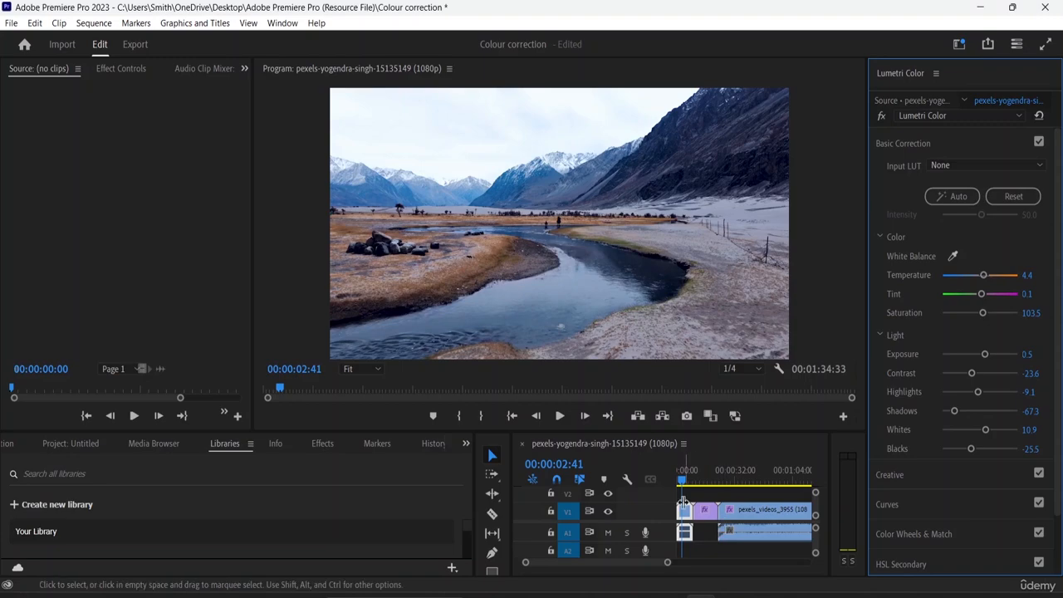
Split the river clip near 00:00:04, reset the first part's Basic Correction, and compare it with the second part at 00:00:06:08
mouse_move(707, 515)
mouse_down()
mouse_move(747, 522)
mouse_move(708, 517)
mouse_up()
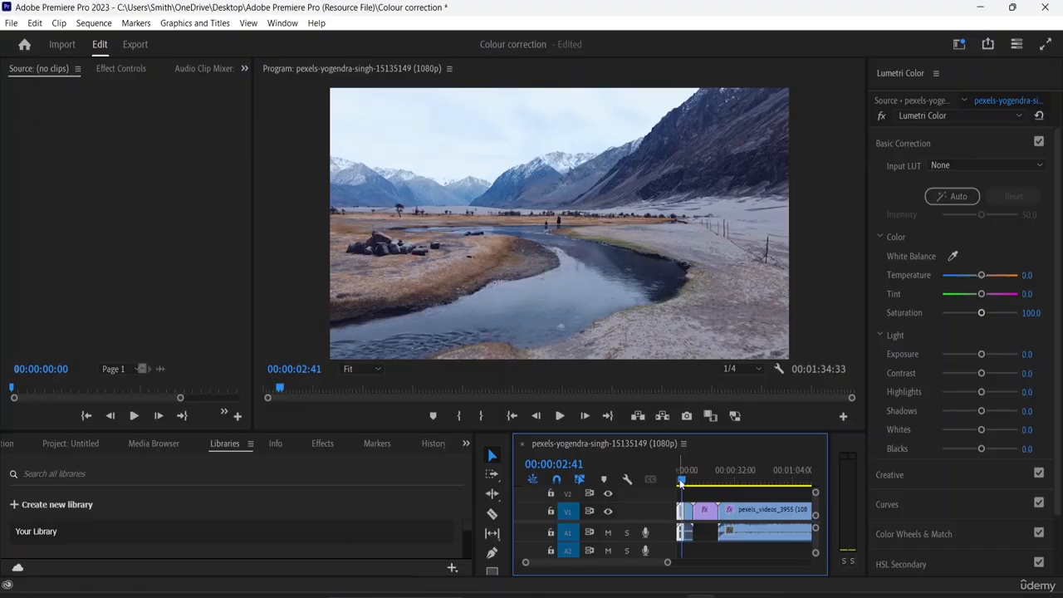
mouse_move(681, 482)
mouse_down()
mouse_move(696, 486)
mouse_move(686, 491)
mouse_up()
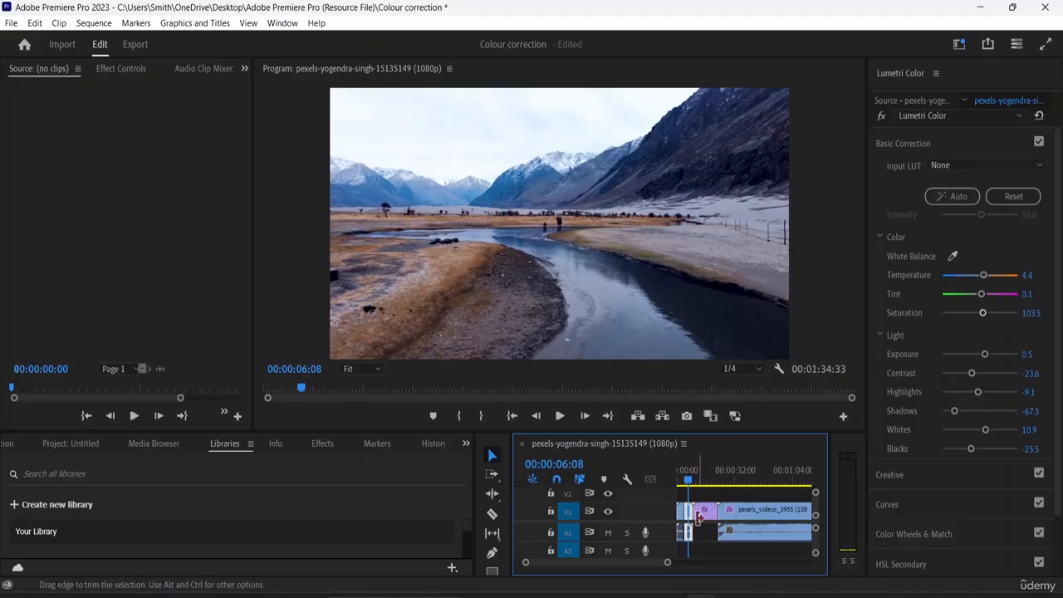
Widen the timeline area and enlarge its time scale around the two parts of the river clip
key(equal)
key(equal)
key(equal)
key(equal)
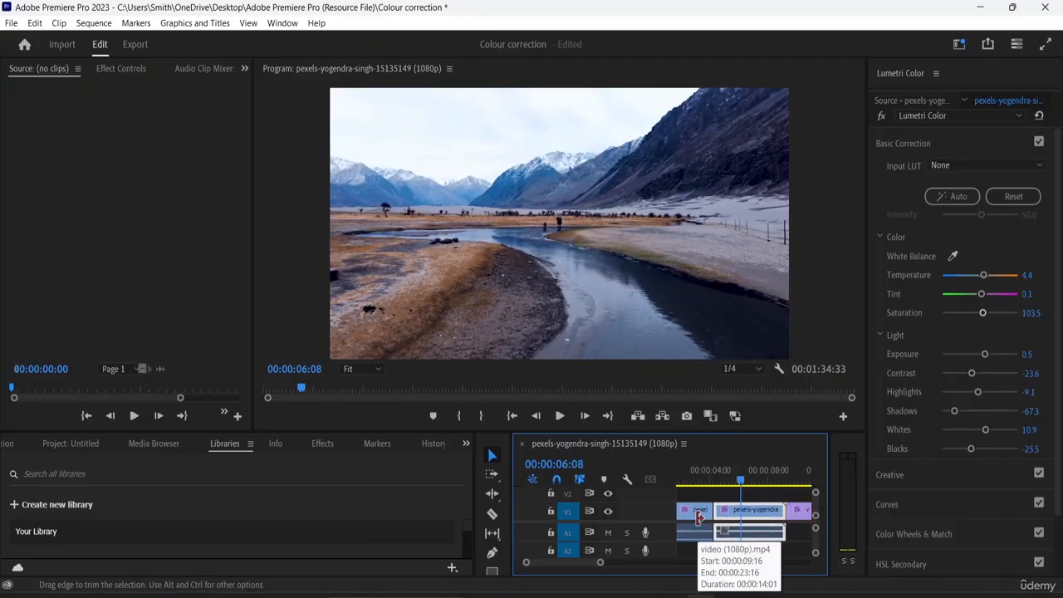
key(equal)
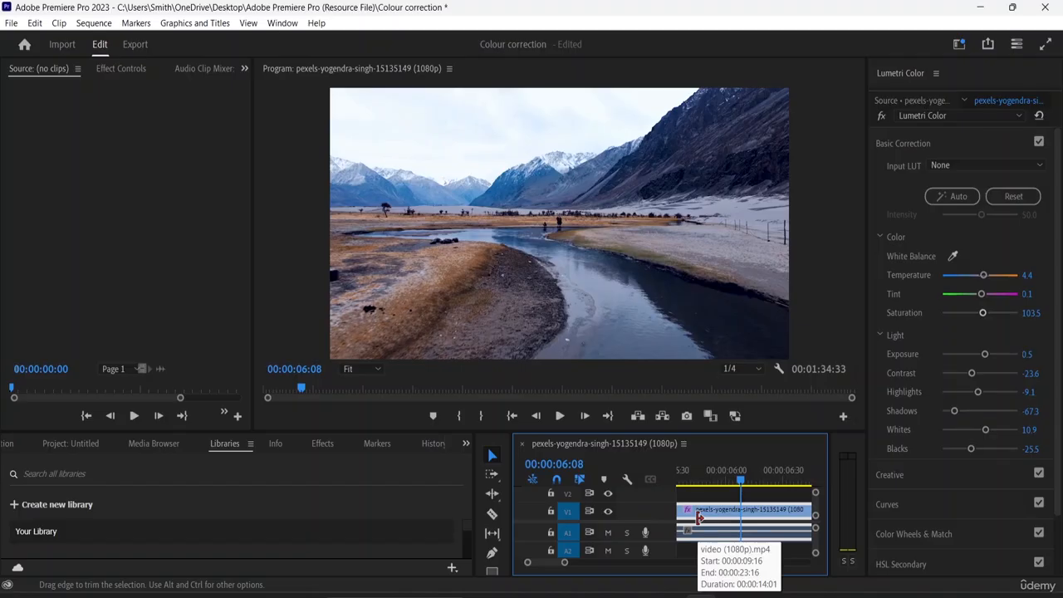
drag(510, 492, 166, 490)
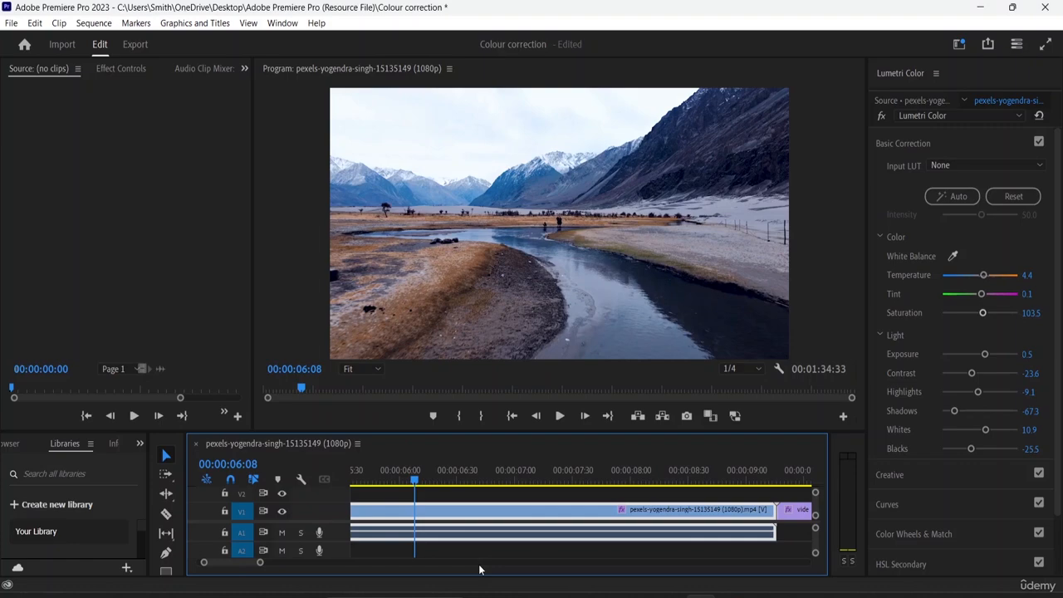
key(minus)
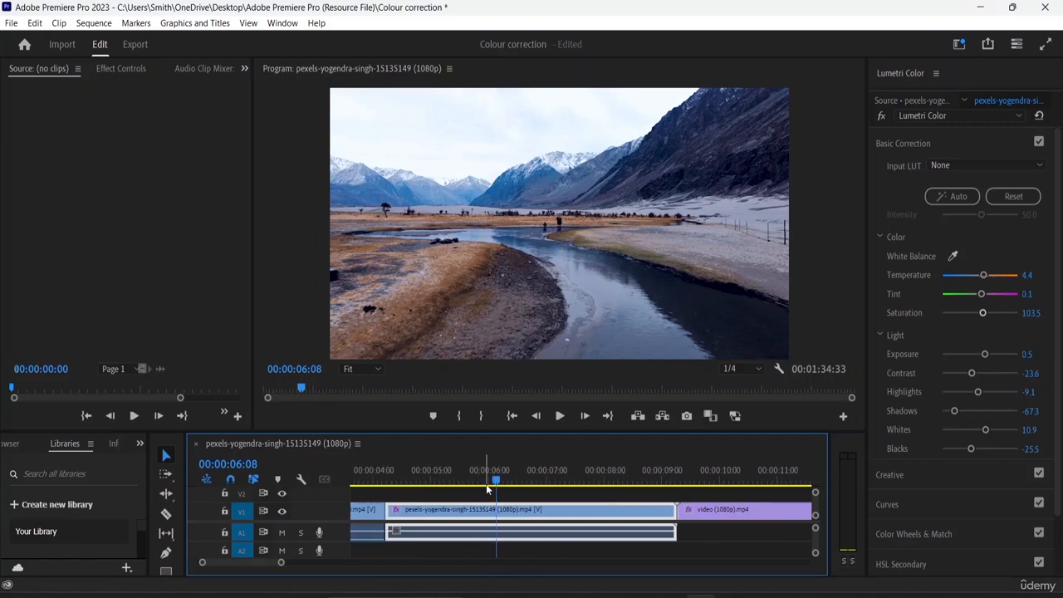
Apply the automatic Basic Correction to the river clip's first part at 00:00:03:59 and compare it with the second part at 00:00:04:34
drag(496, 481, 371, 463)
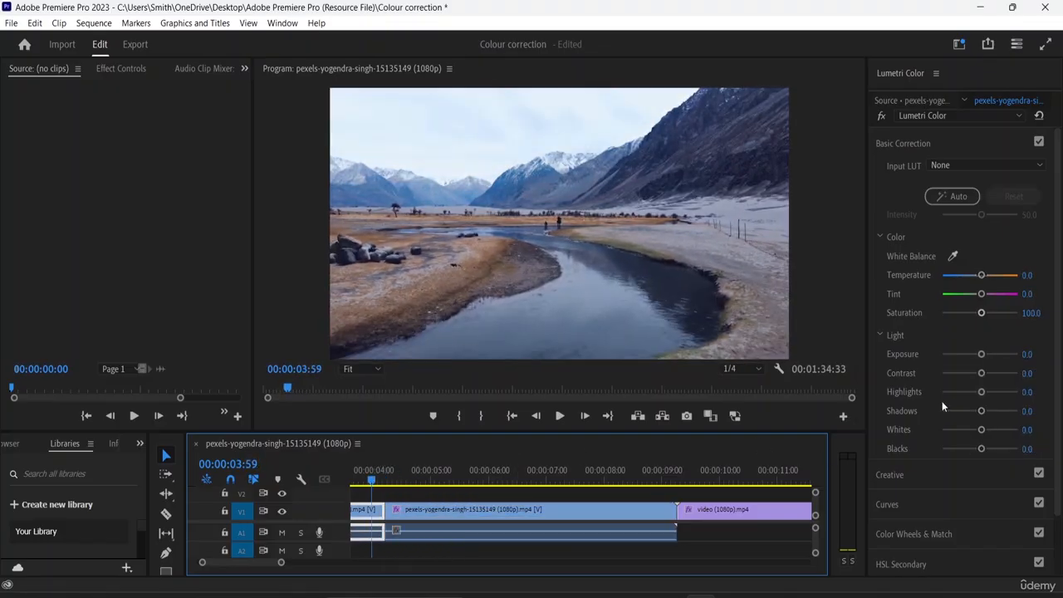
click(954, 200)
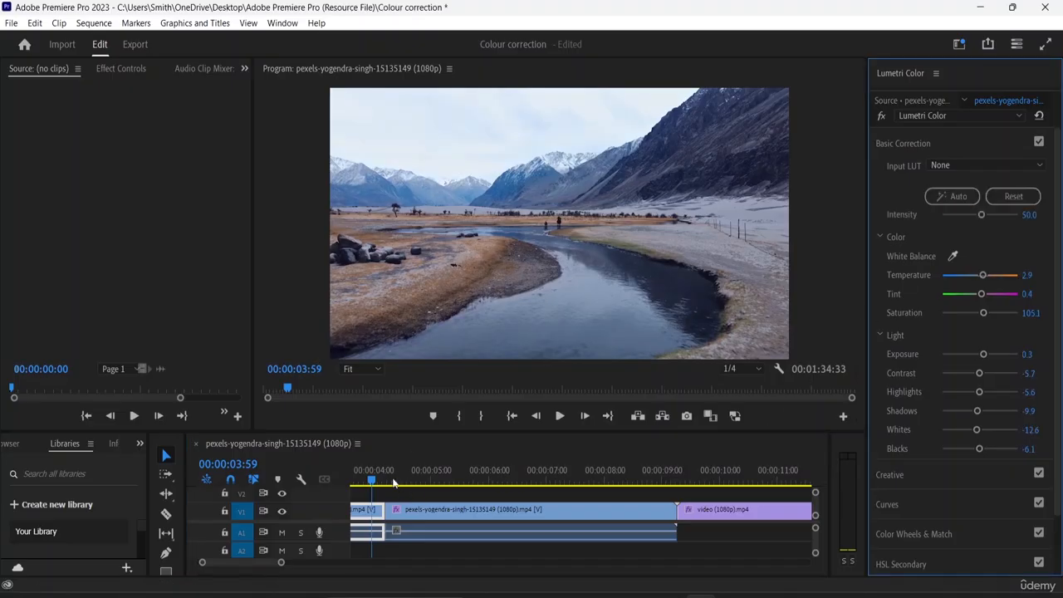
drag(371, 481, 405, 475)
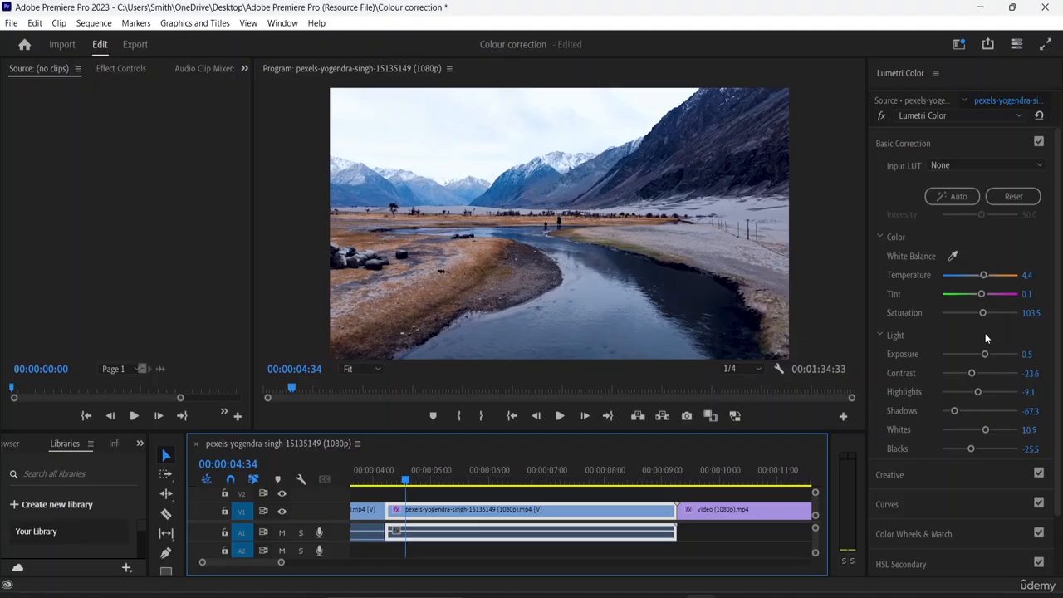
Set Temperature to 16.4 and Tint to -23.6 for video (1080p).mp4, with the playhead at 00:00:09:43
click(705, 519)
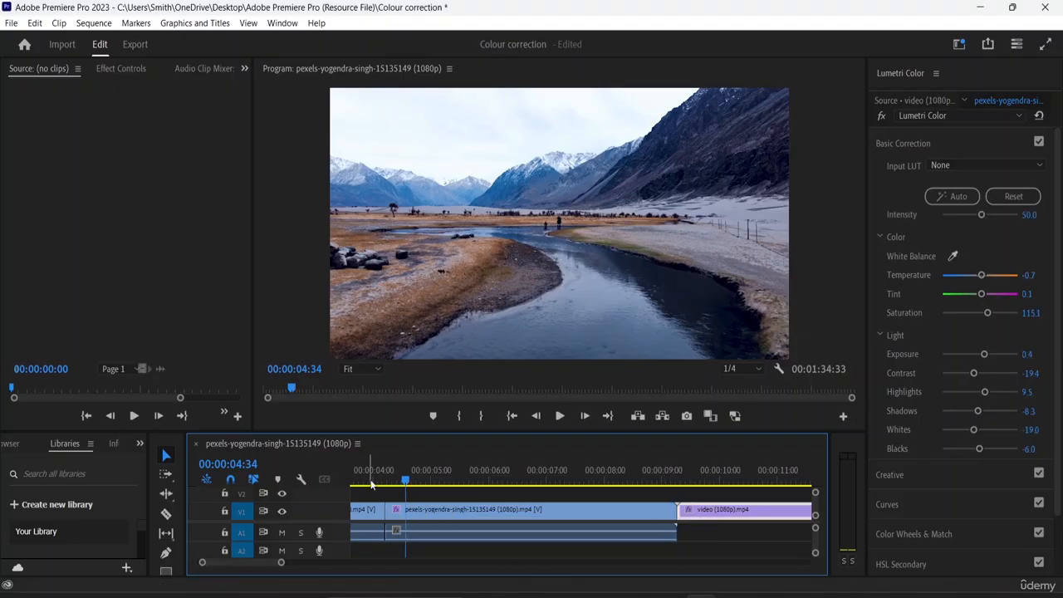
drag(405, 481, 703, 495)
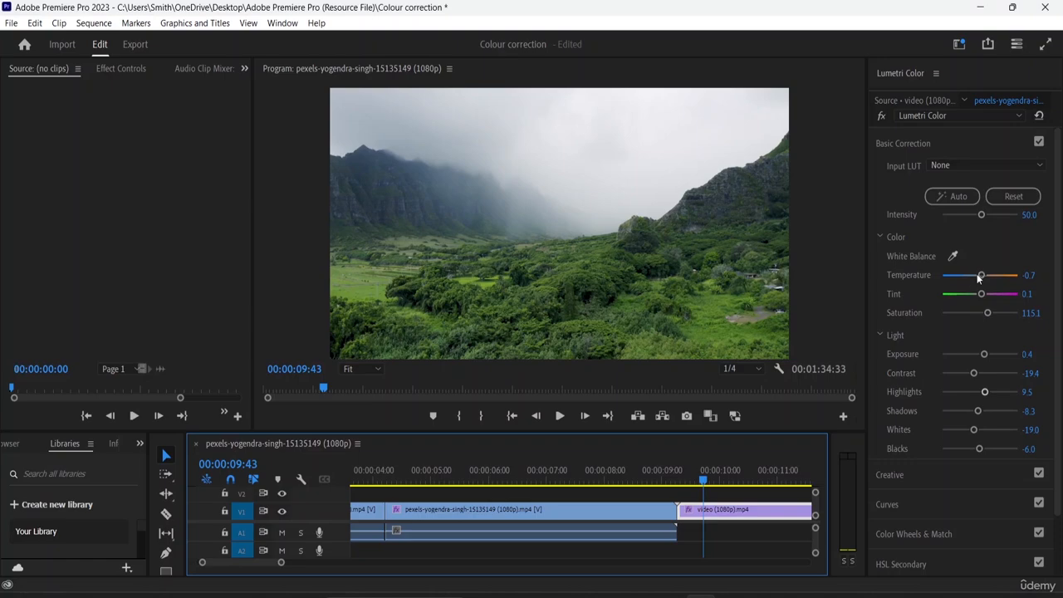
mouse_move(983, 275)
mouse_down()
mouse_move(958, 279)
mouse_move(1003, 276)
mouse_move(981, 277)
mouse_up()
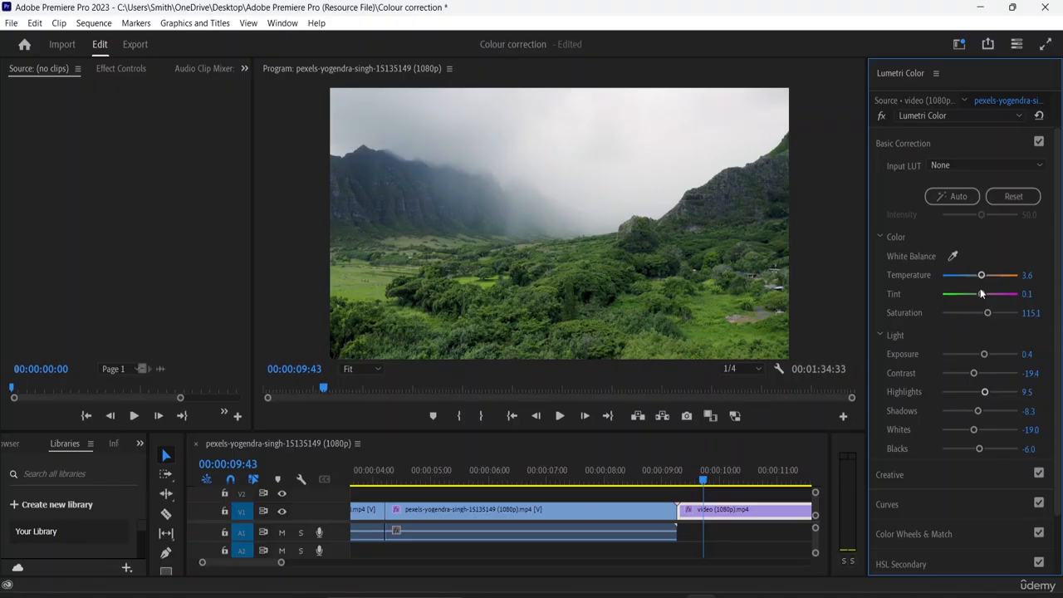
mouse_move(979, 297)
mouse_down()
mouse_move(962, 300)
mouse_move(996, 297)
mouse_move(952, 296)
mouse_move(1002, 295)
mouse_move(978, 295)
mouse_up()
mouse_move(974, 296)
mouse_down()
mouse_move(993, 278)
mouse_move(971, 299)
mouse_up()
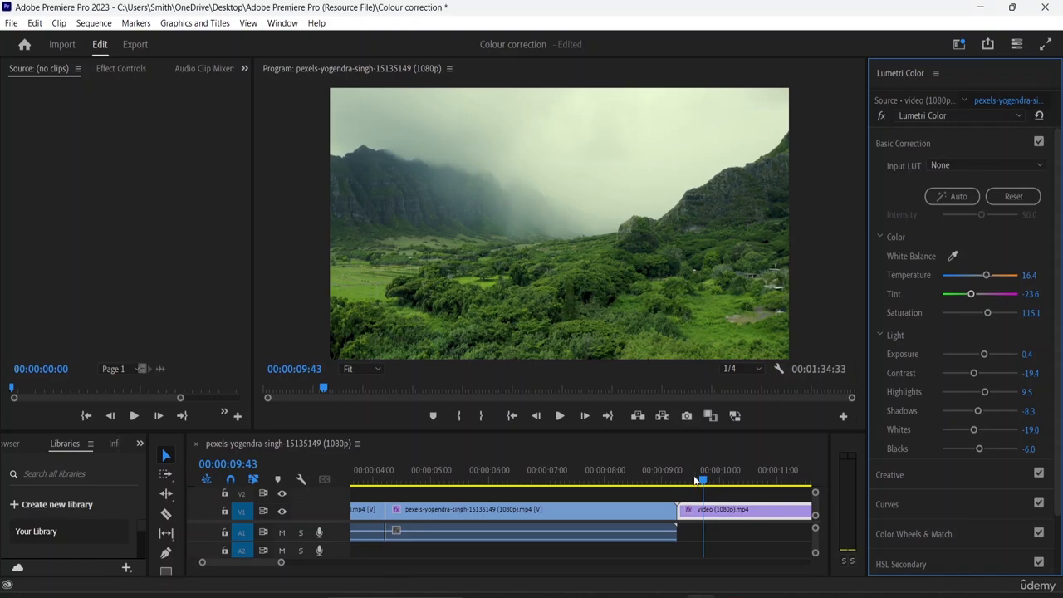
Split video (1080p).mp4 at 00:00:10:51 with the Razor tool
drag(744, 487, 768, 491)
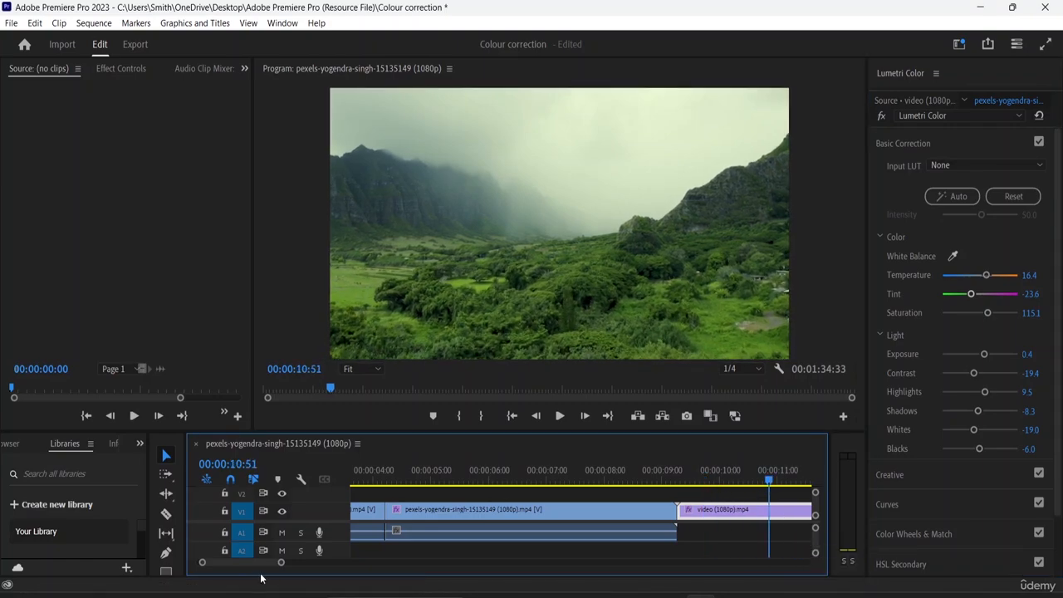
click(165, 515)
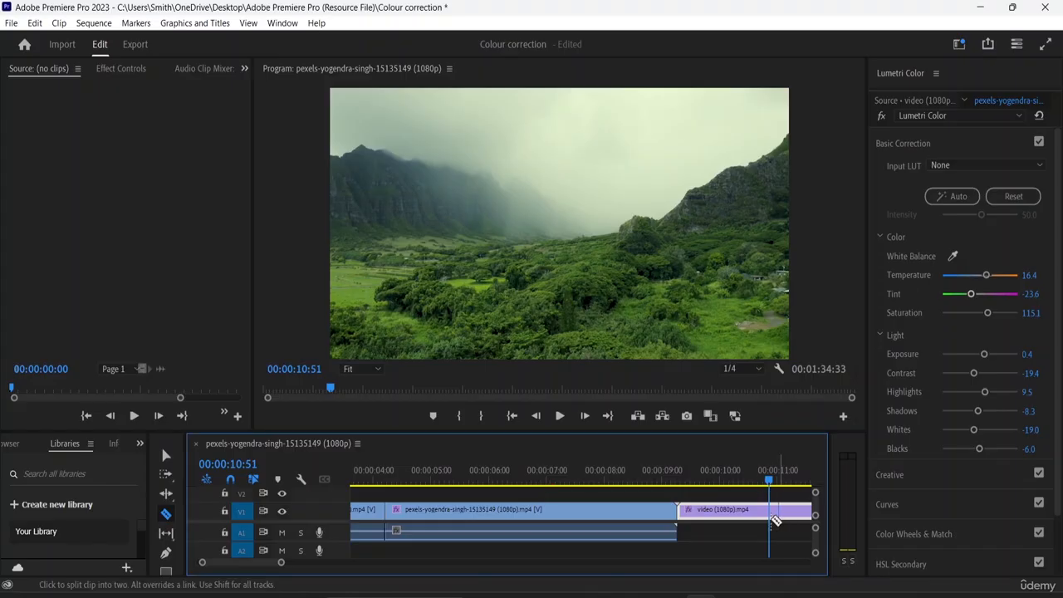
click(769, 510)
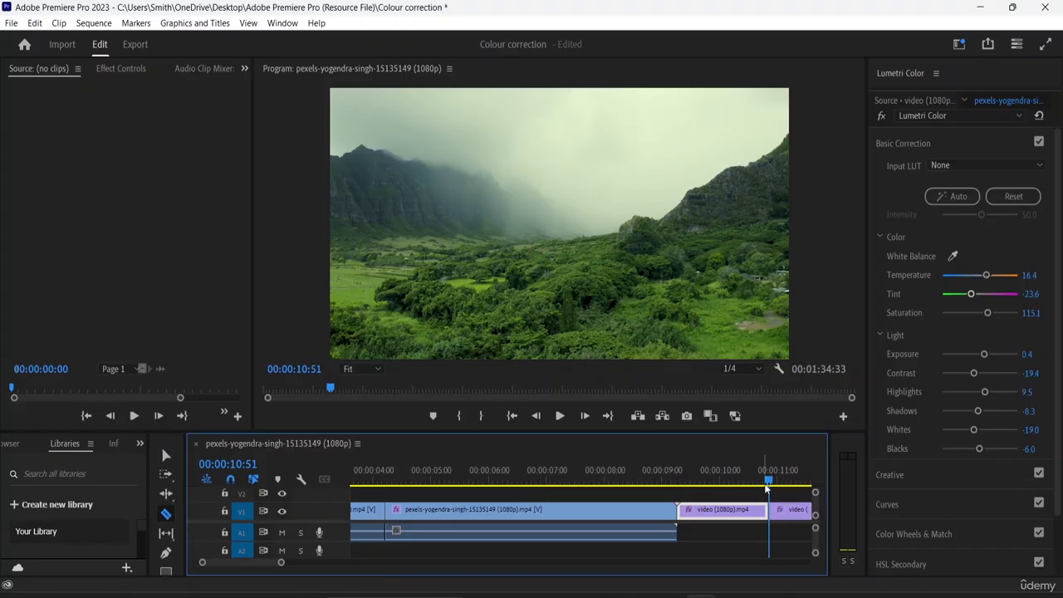
Apply the automatic Basic Correction to the first part of video (1080p).mp4 and set its Intensity to 30.9
drag(768, 480, 734, 488)
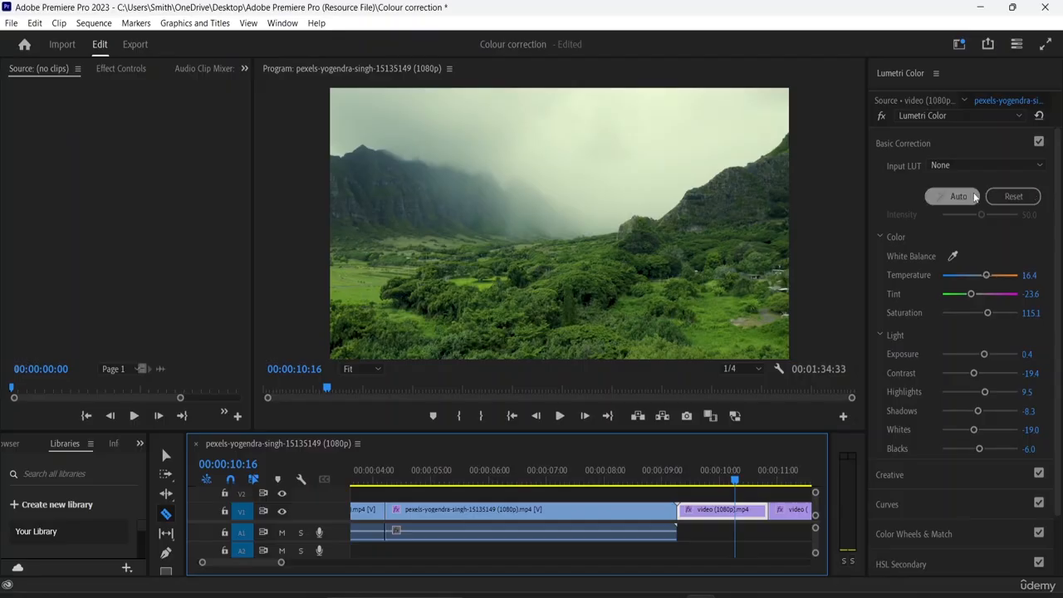
click(957, 196)
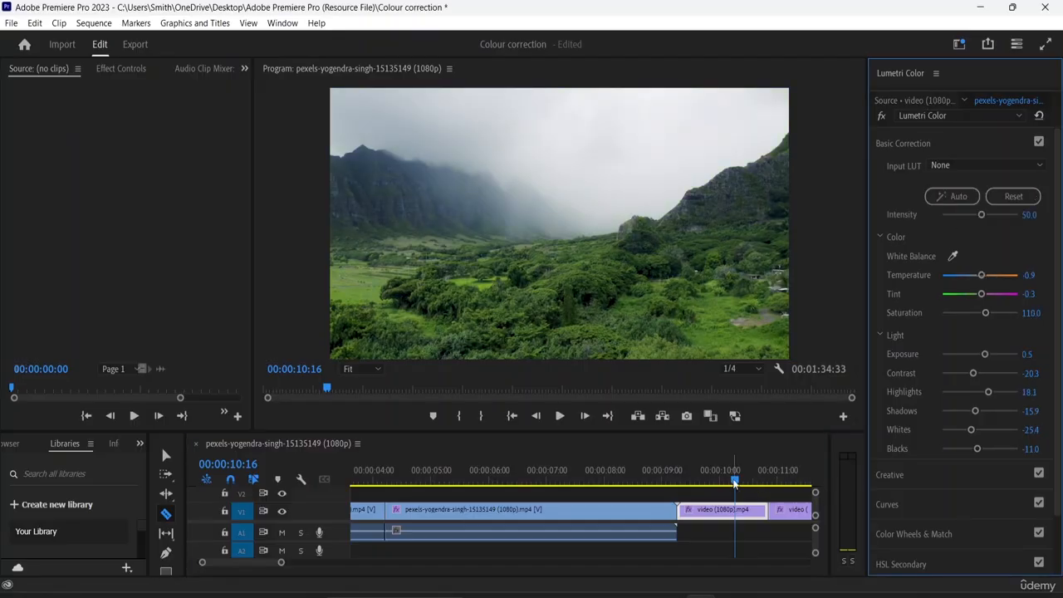
click(737, 483)
mouse_move(739, 483)
mouse_down()
mouse_move(777, 488)
mouse_move(750, 486)
mouse_up()
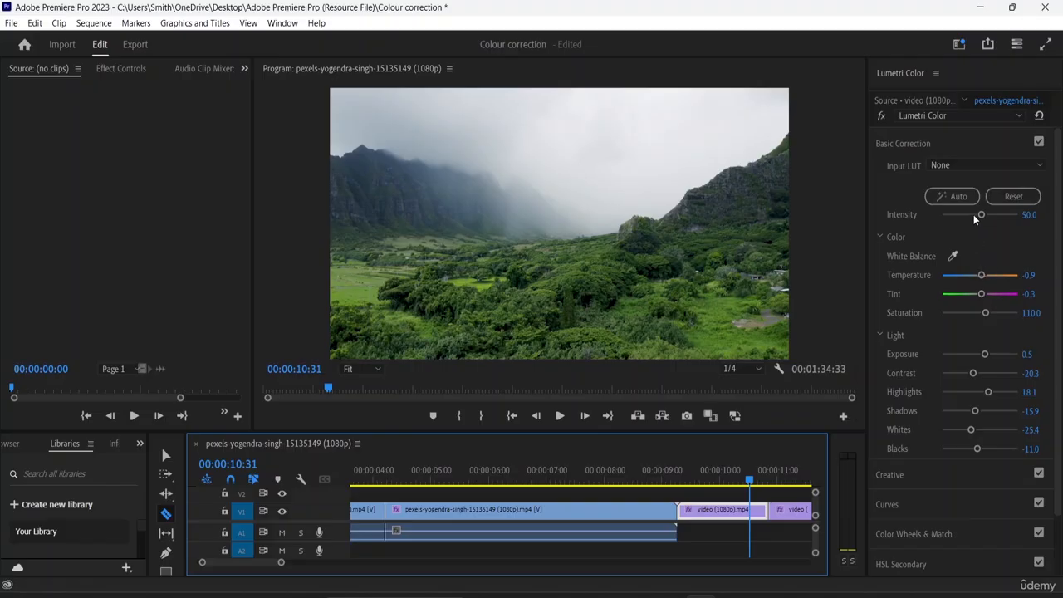
mouse_move(979, 216)
mouse_down()
mouse_move(950, 216)
mouse_move(965, 216)
mouse_up()
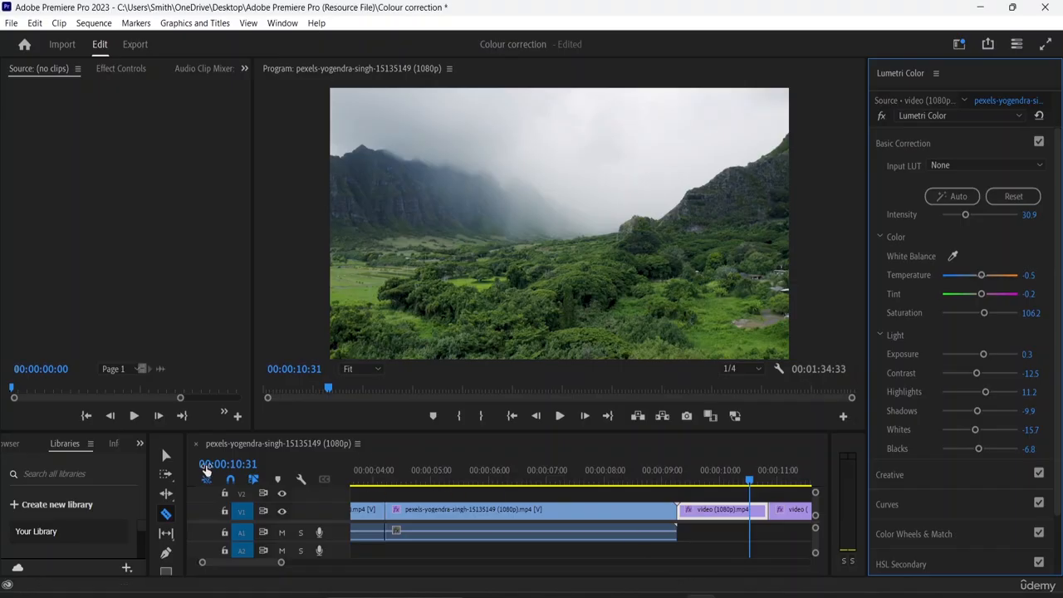
Reset the Basic Correction of video (1080p).mp4's second part and set Temperature 32.7, Saturation 69.1, Exposure 1.0 and Contrast -47.3
click(166, 454)
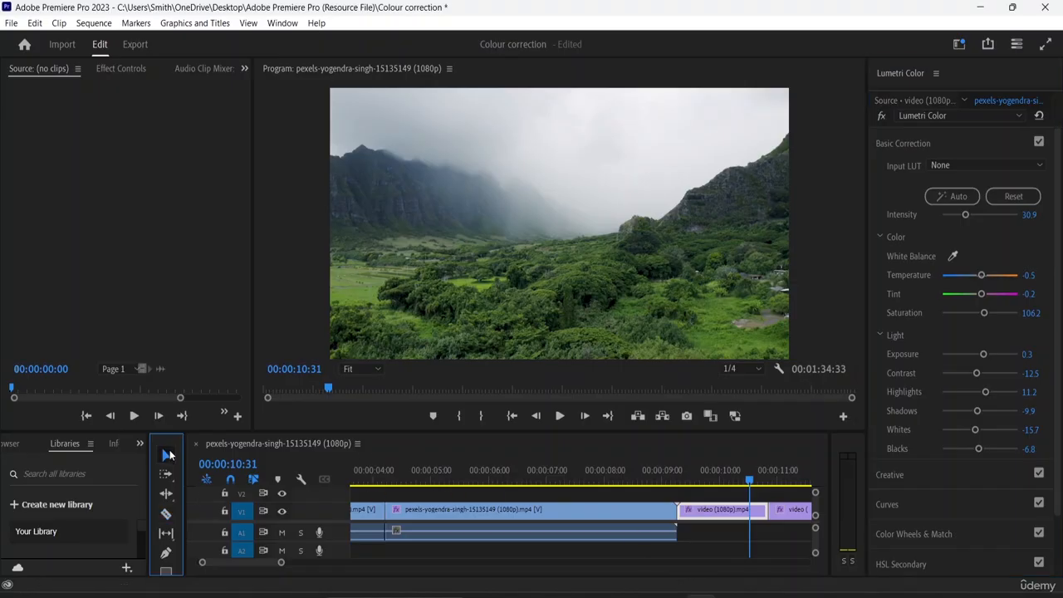
click(791, 513)
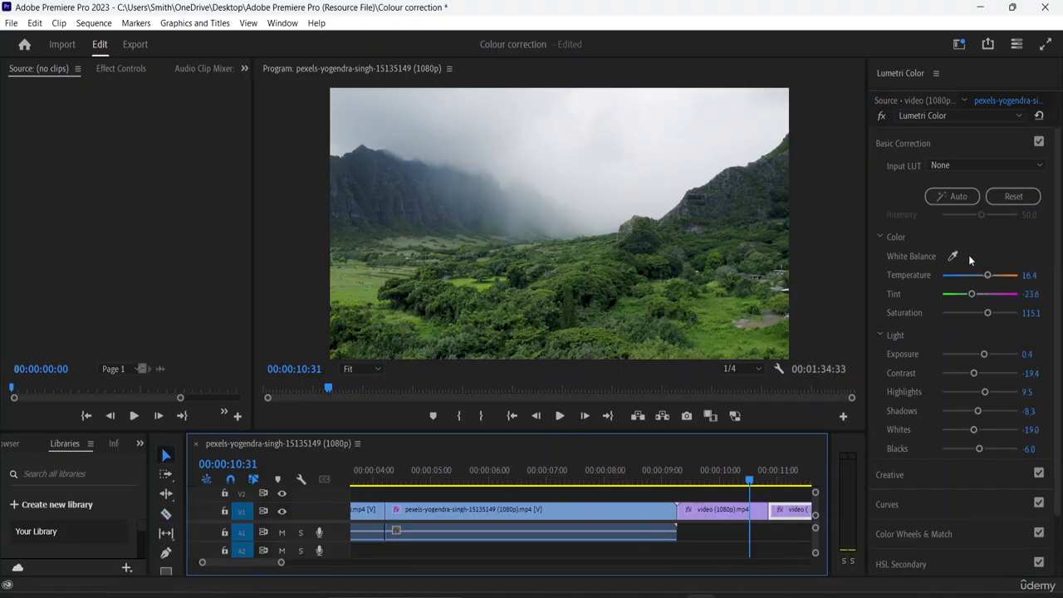
click(1008, 197)
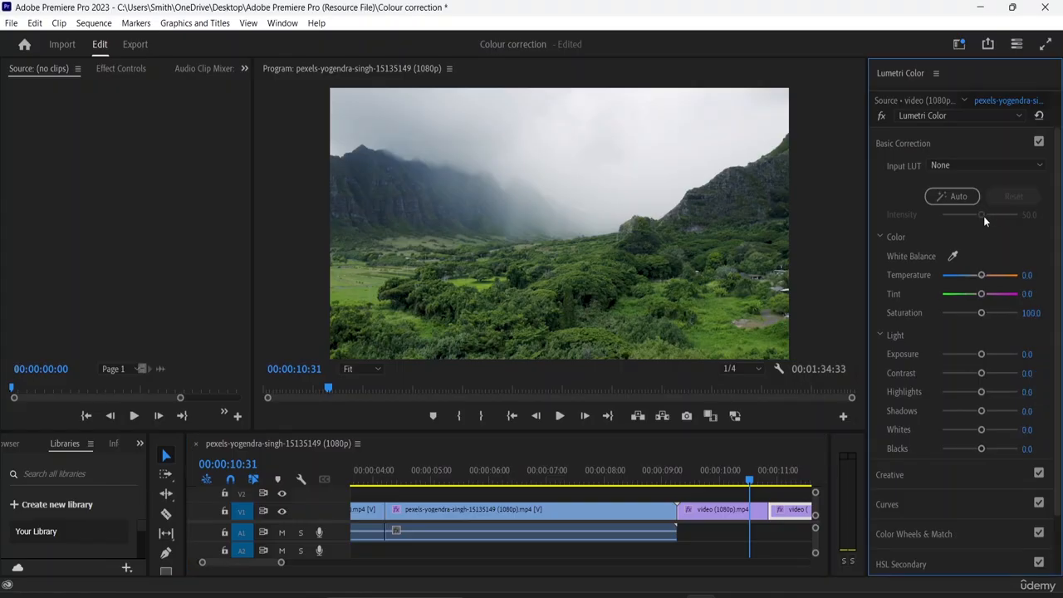
drag(981, 275, 992, 275)
drag(980, 313, 967, 312)
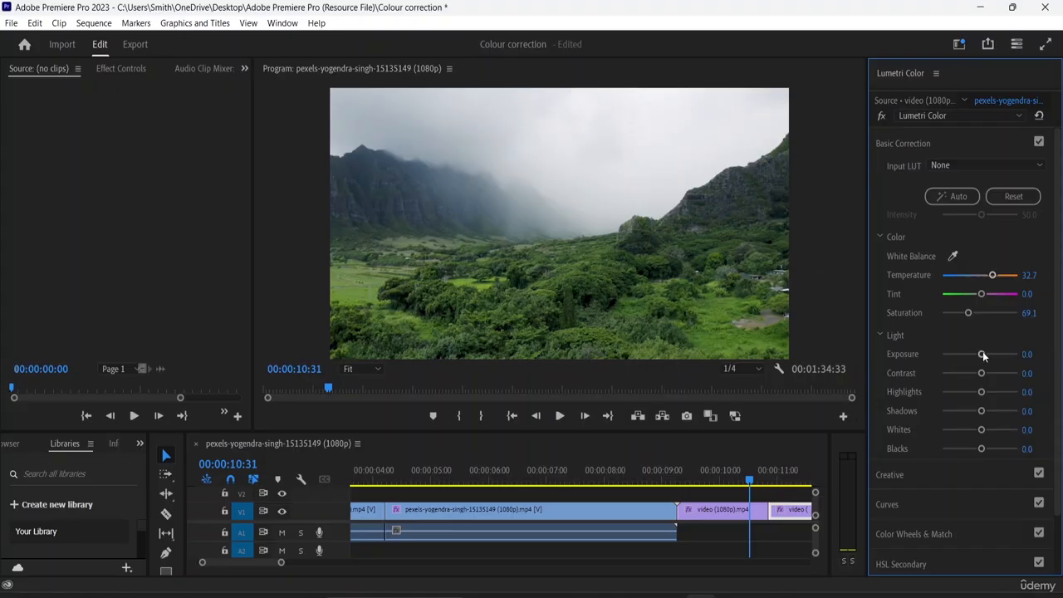
drag(979, 359, 961, 378)
At 00:00:11:08, set the second part's Tint -21.8, Highlights 16.4, Shadows -54.5, Whites 43.6 and Blacks -16.4, and compare it with the first part
drag(752, 479, 784, 480)
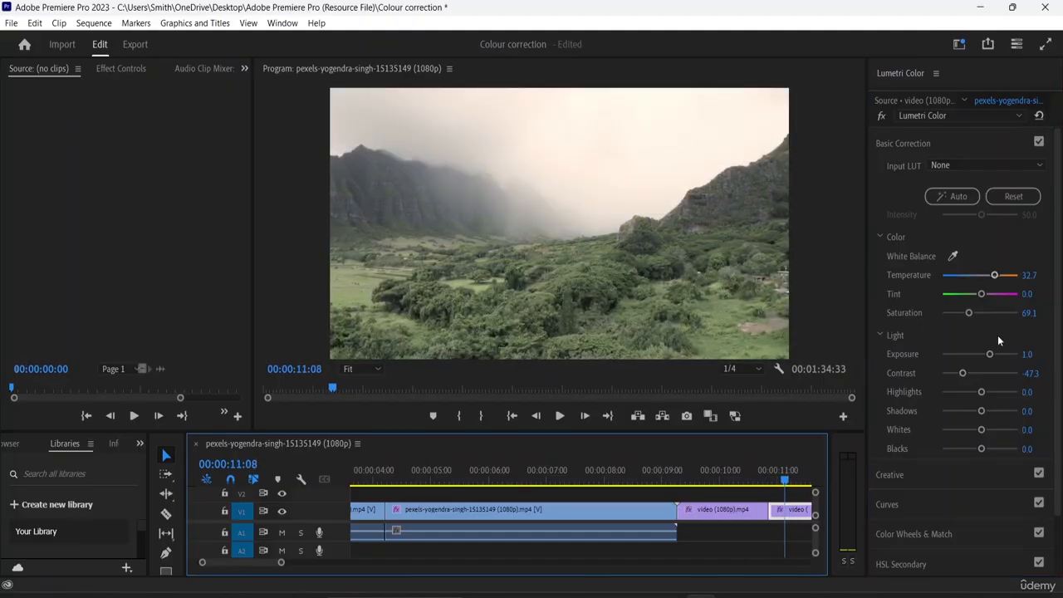
drag(982, 294, 971, 294)
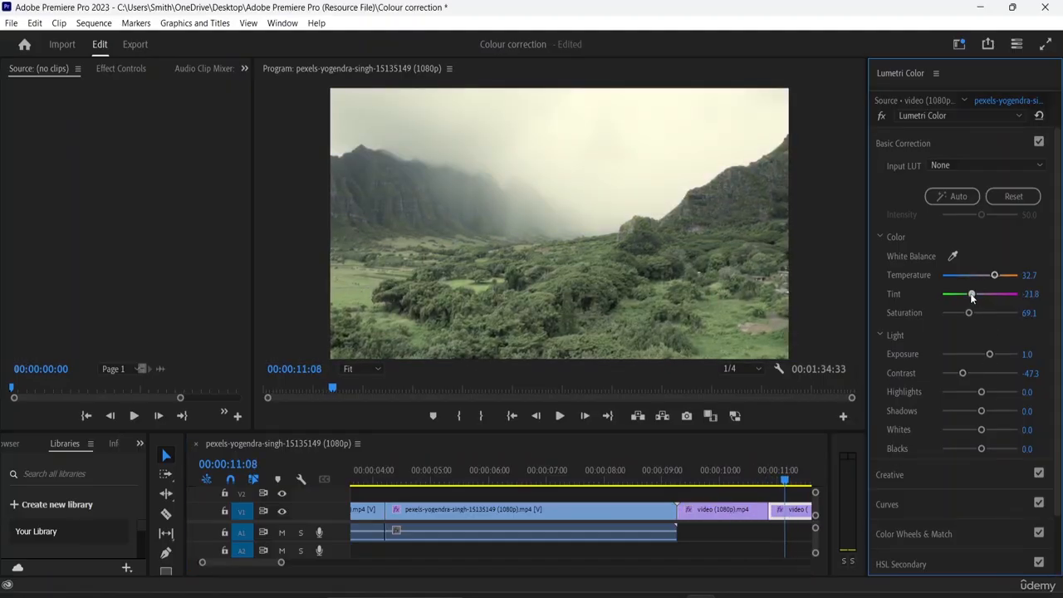
drag(982, 392, 969, 452)
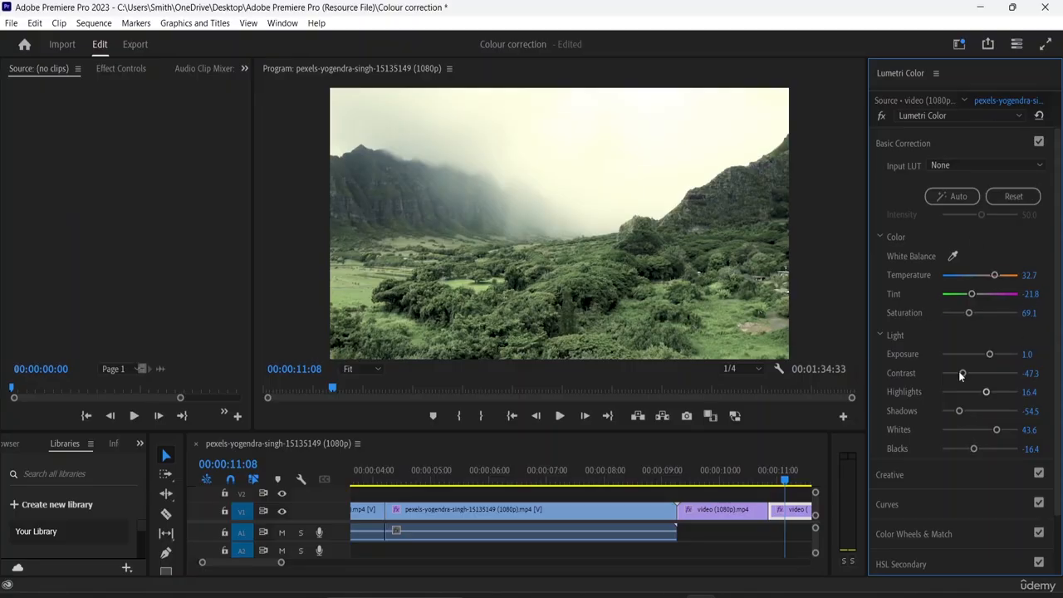
drag(784, 482, 748, 488)
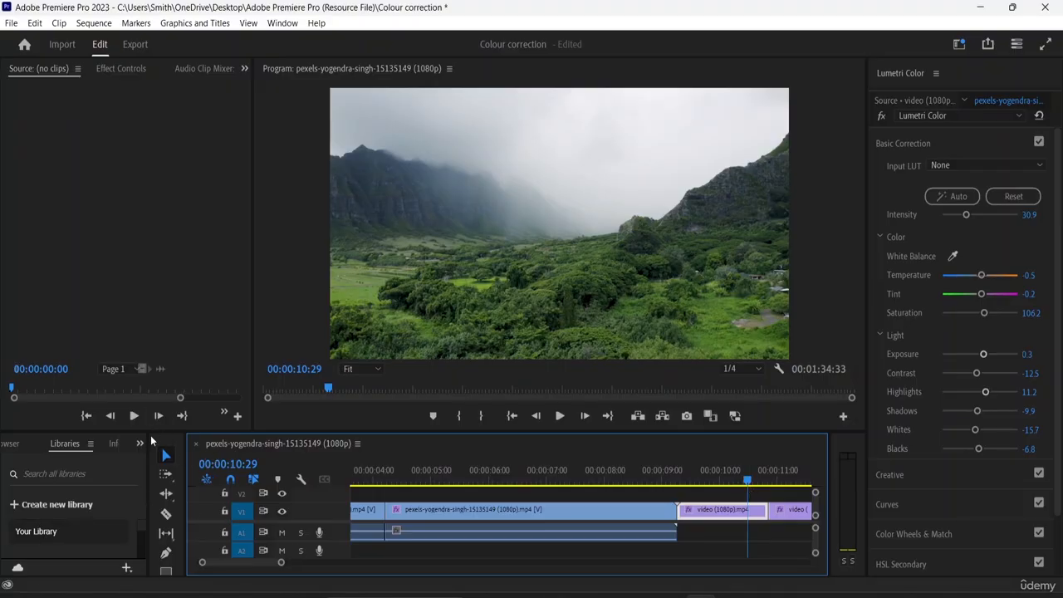
Widen the Libraries area beside the timeline and make both taller so all video and audio tracks fit
drag(146, 446, 366, 472)
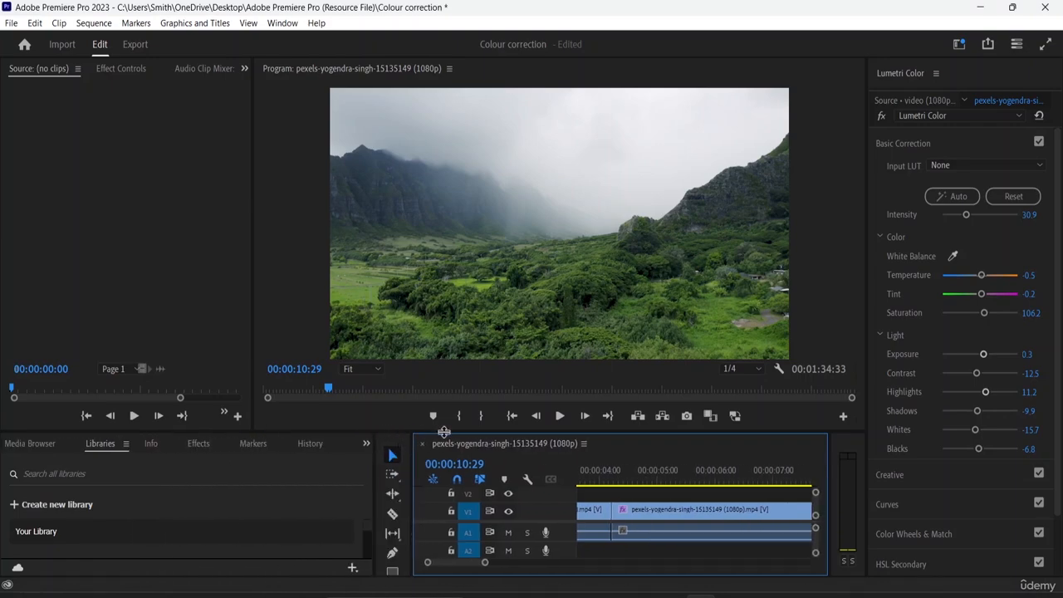
drag(440, 430, 445, 354)
scroll(184, 501, down, 2)
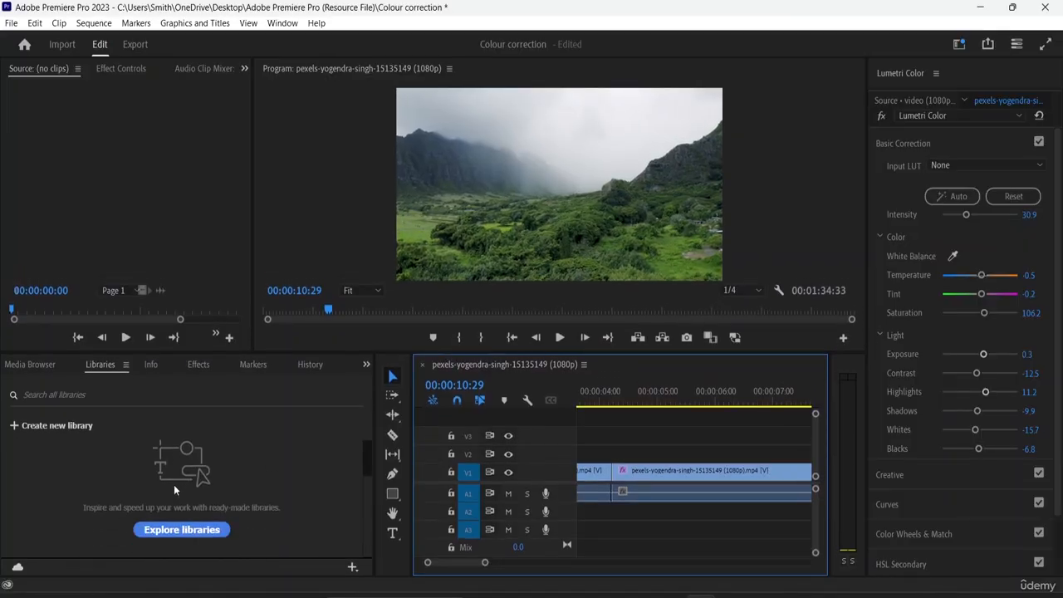
scroll(204, 496, up, 2)
scroll(211, 491, down, 2)
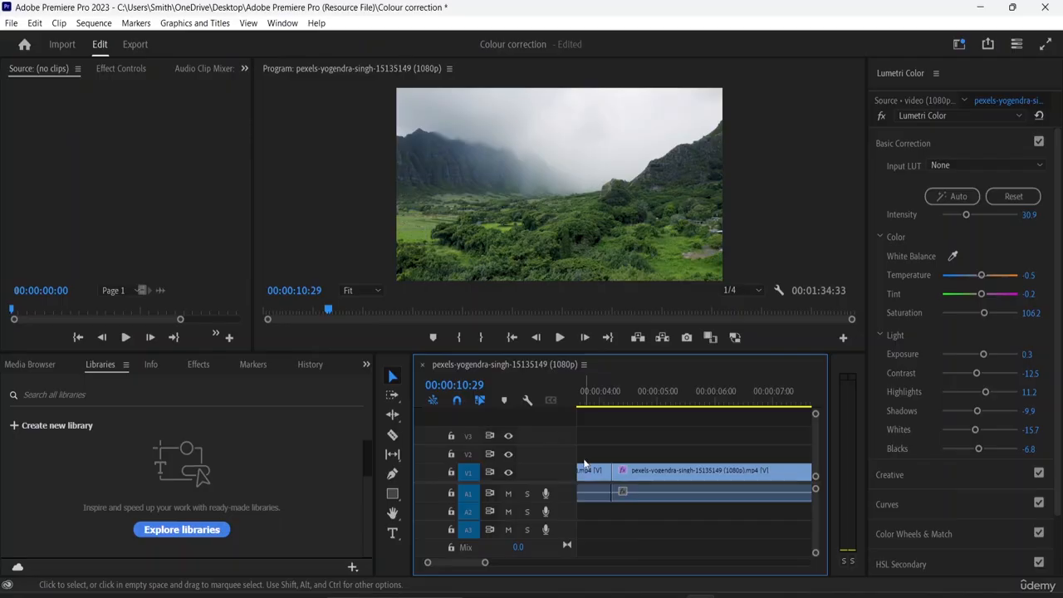
click(394, 378)
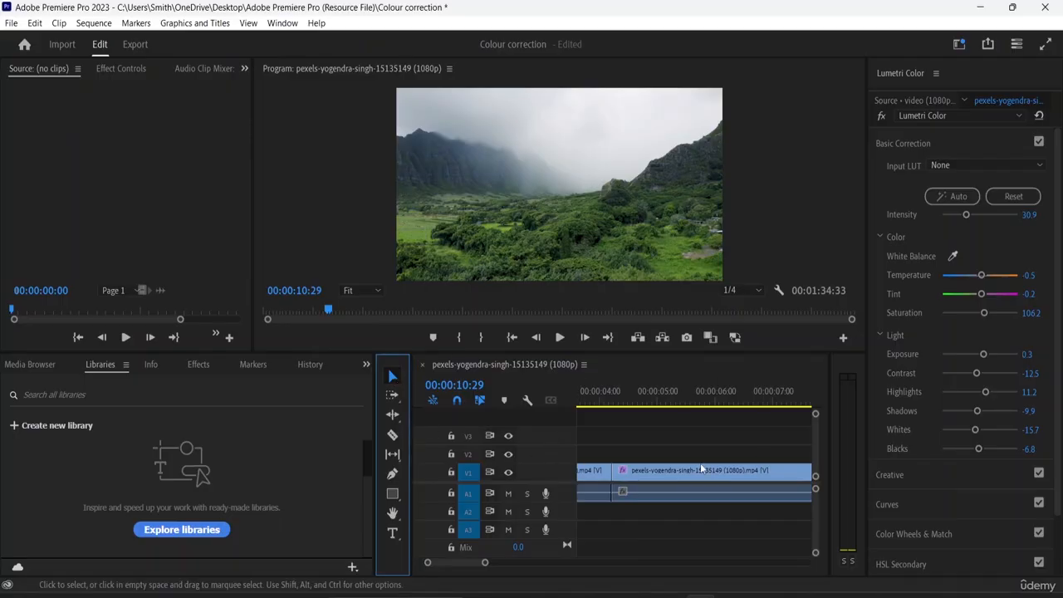
drag(576, 447, 535, 448)
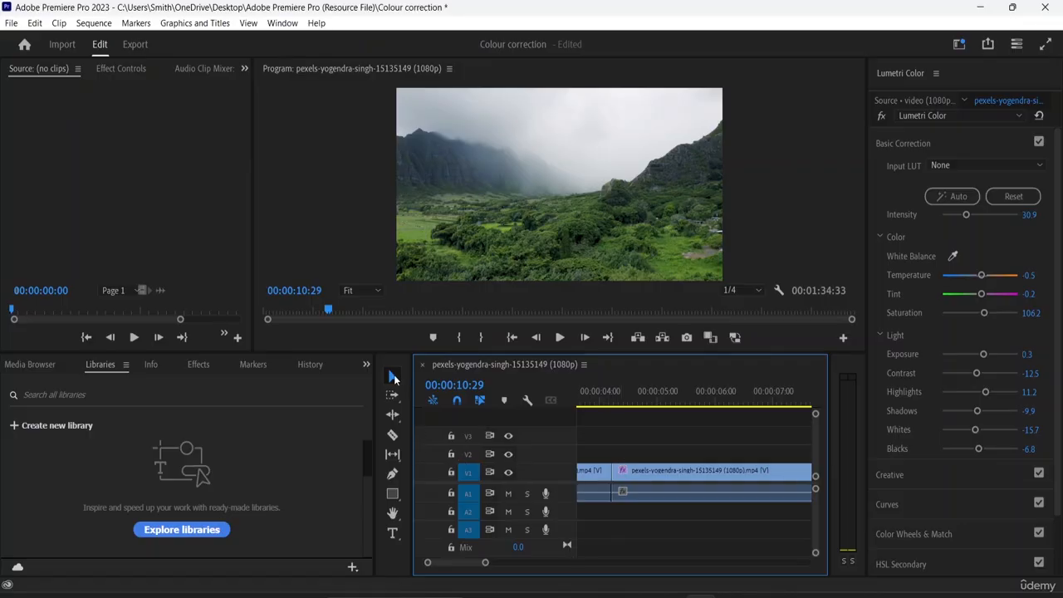
Reduce the timeline's time scale and video track height, and play the sequence from 00:00:07:51 to 00:00:10:20
drag(591, 479, 629, 495)
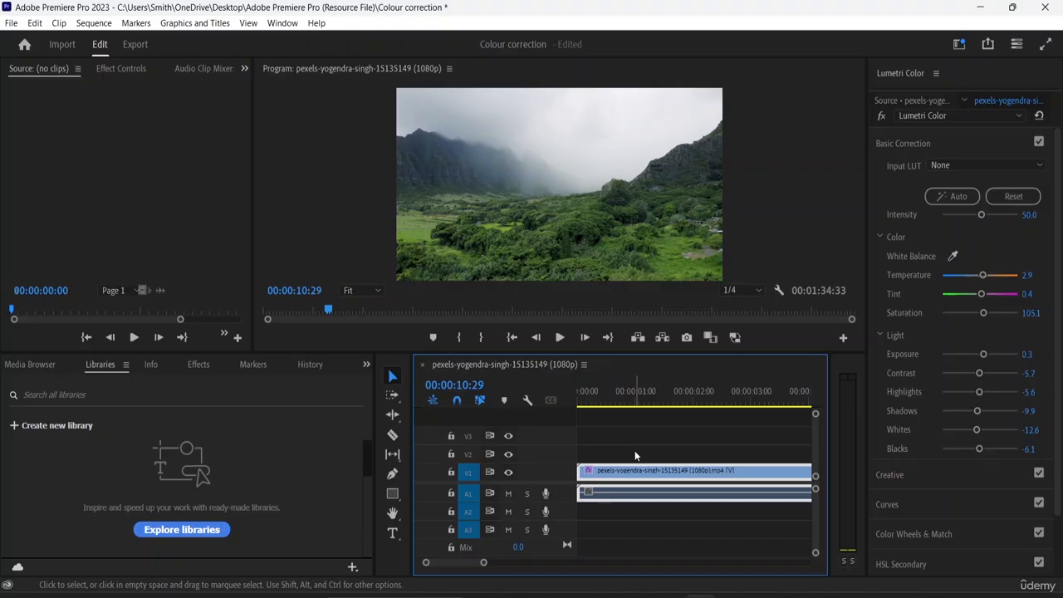
key(ctrl+minus)
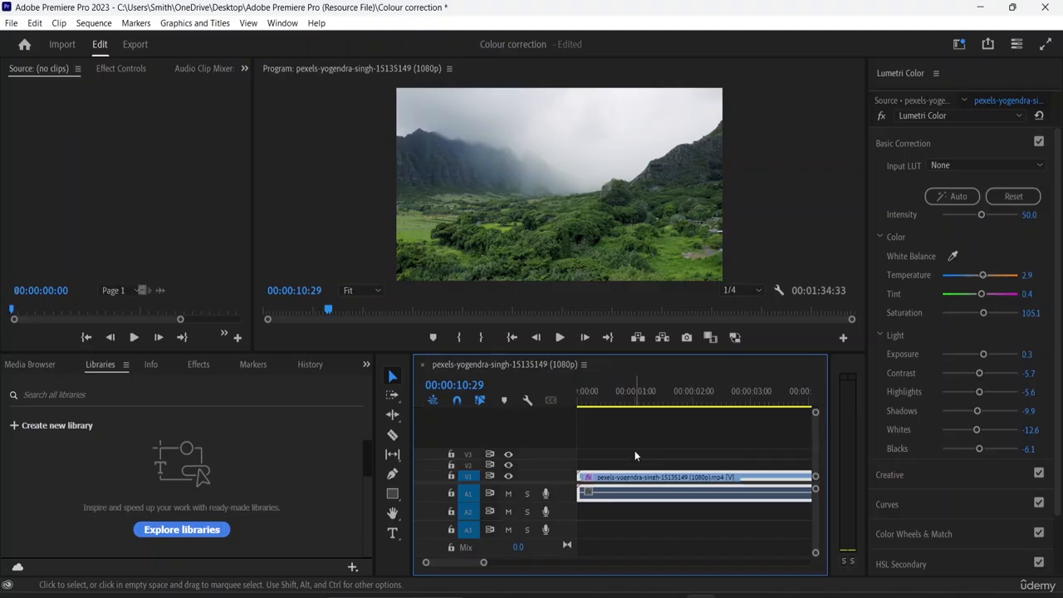
key(minus)
key(minus)
key(minus)
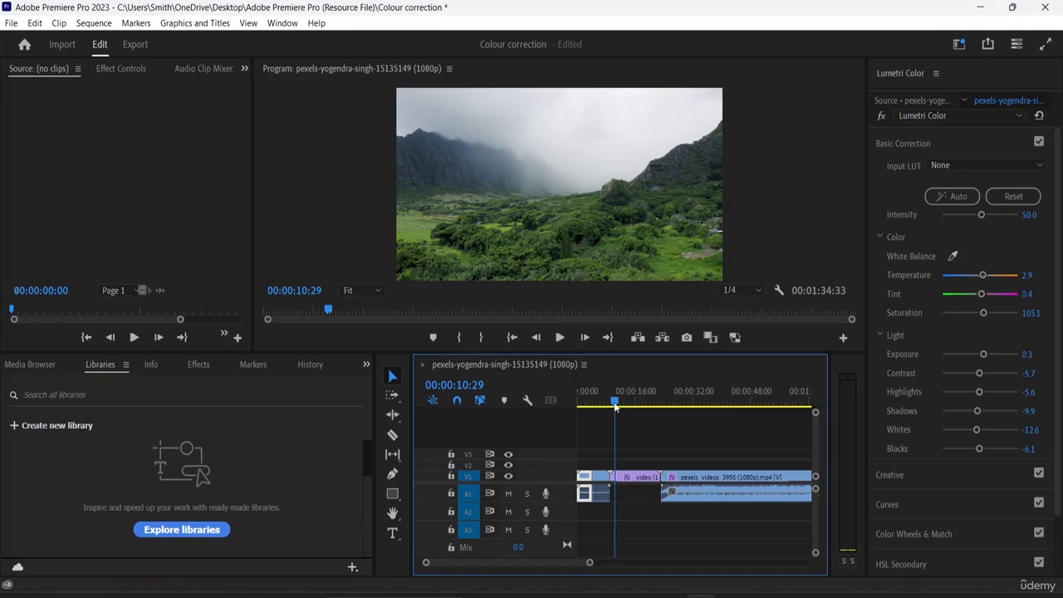
drag(615, 407, 605, 412)
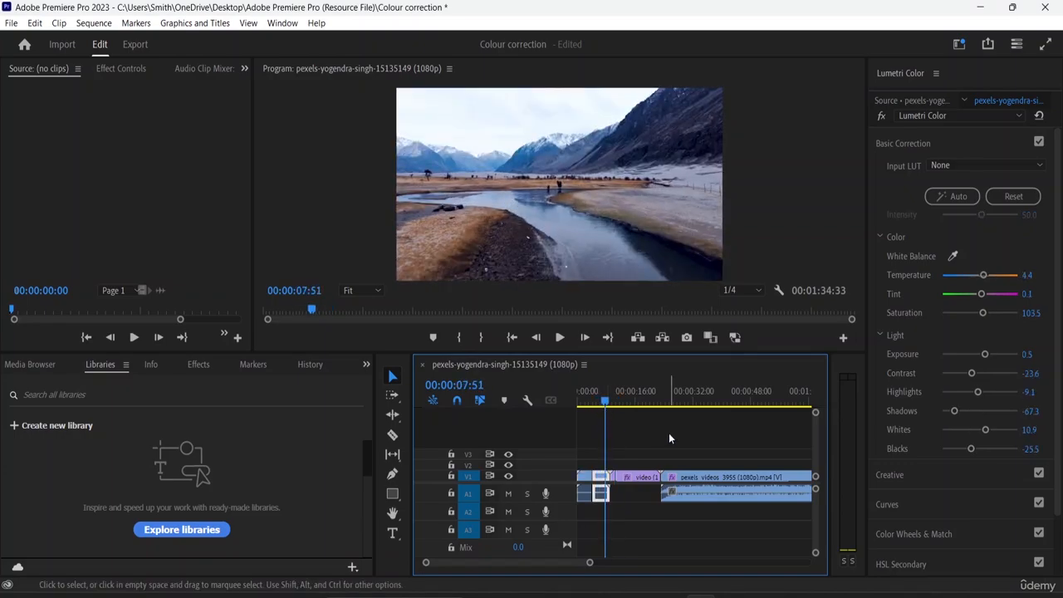
key(space)
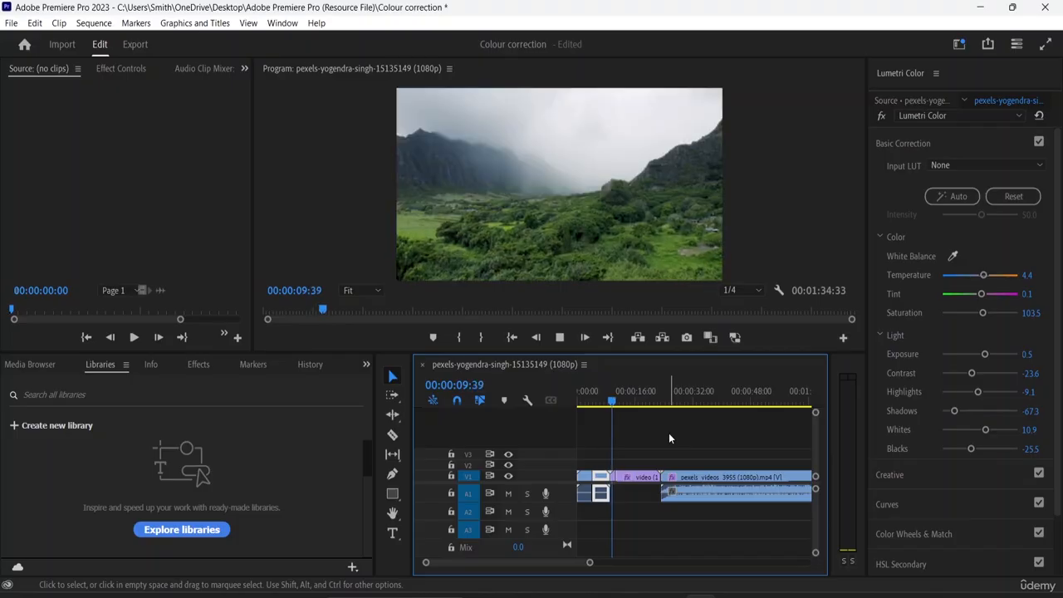
key(space)
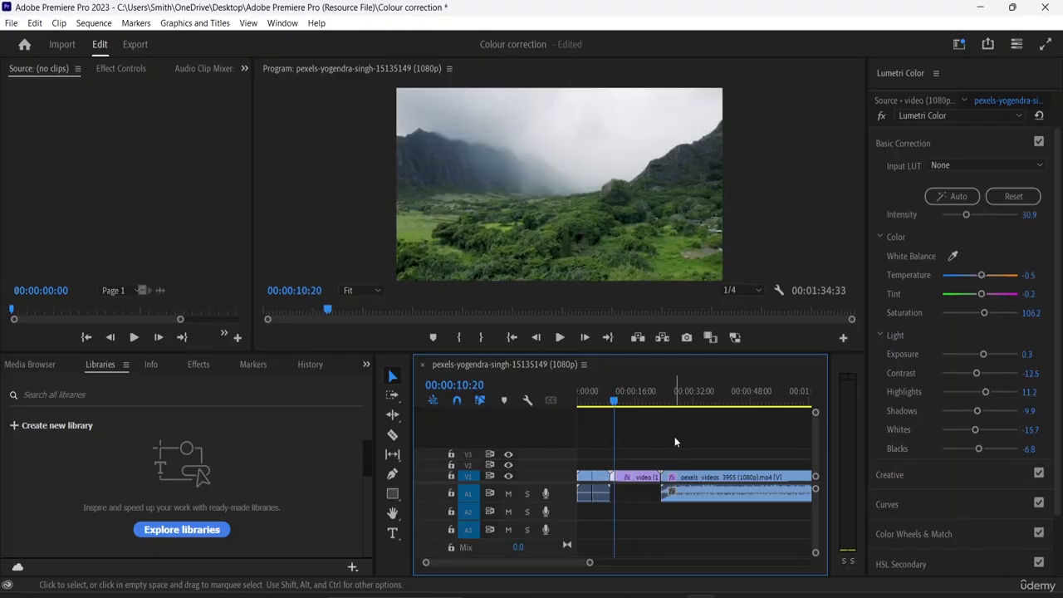